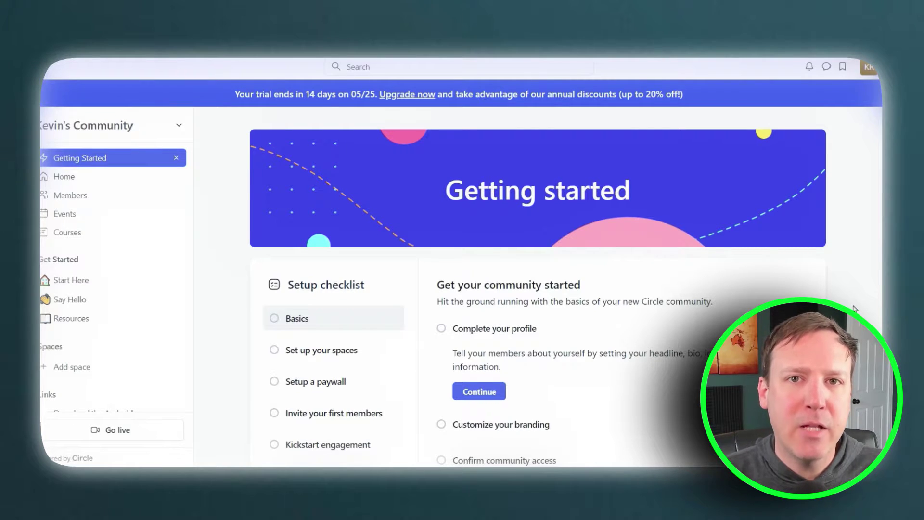
- Scroll the Getting Started page, then view the community's Courses page
{"action": "scroll", "coordinate": [380, 313], "scroll_direction": "down", "scroll_amount": 2}
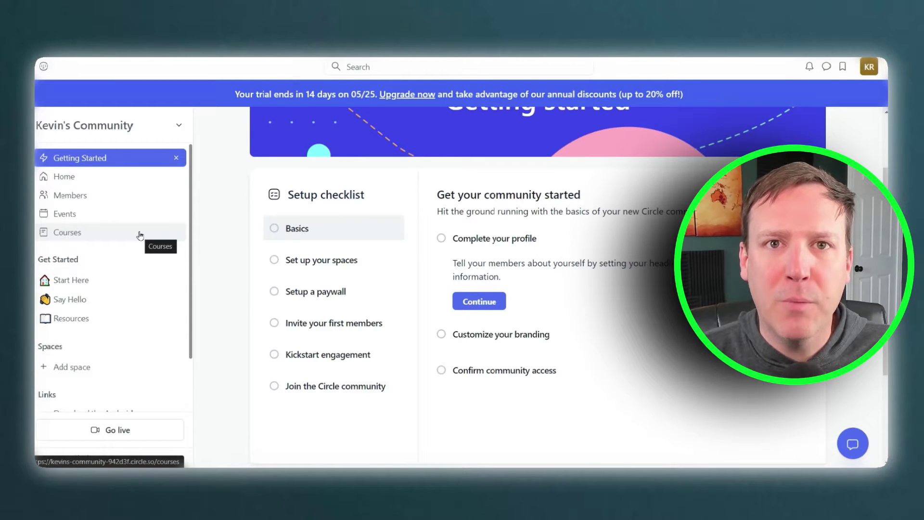
{"action": "left_click", "coordinate": [140, 233]}
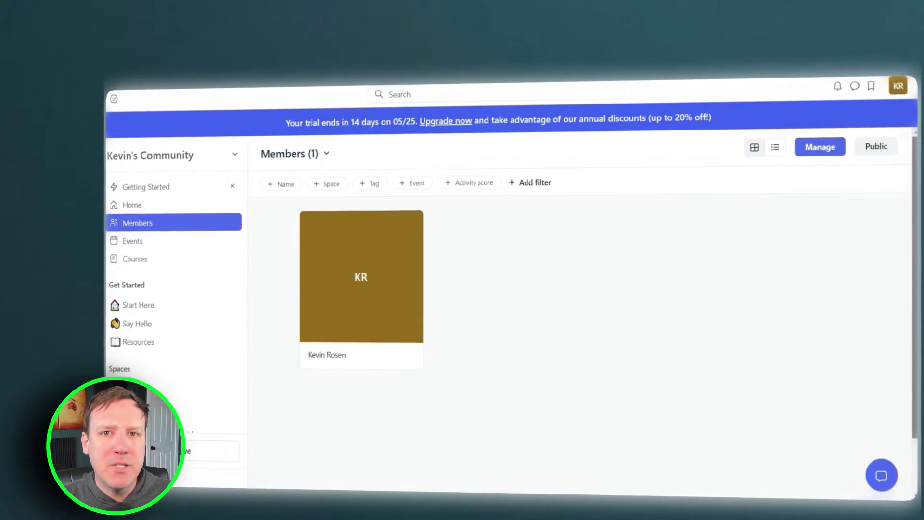
{"action": "scroll", "coordinate": [577, 313], "scroll_direction": "down", "scroll_amount": 2}
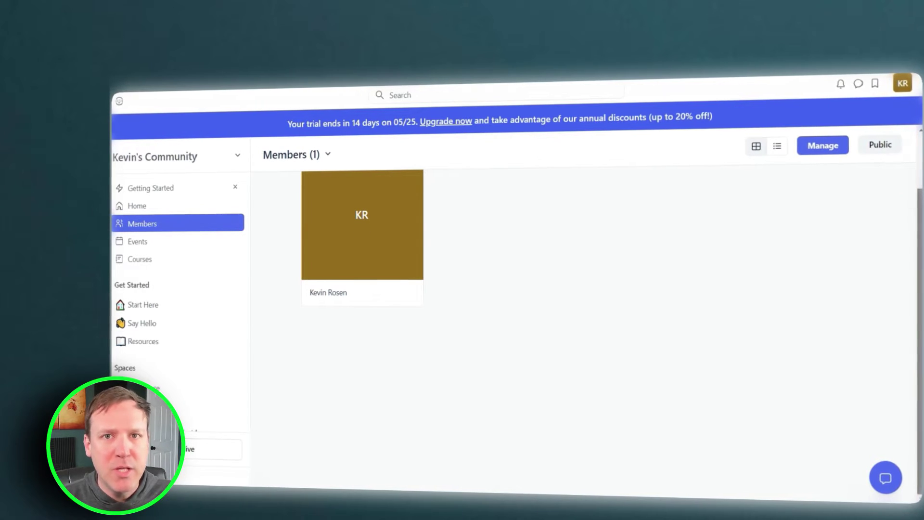
{"action": "scroll", "coordinate": [577, 313], "scroll_direction": "up", "scroll_amount": 2}
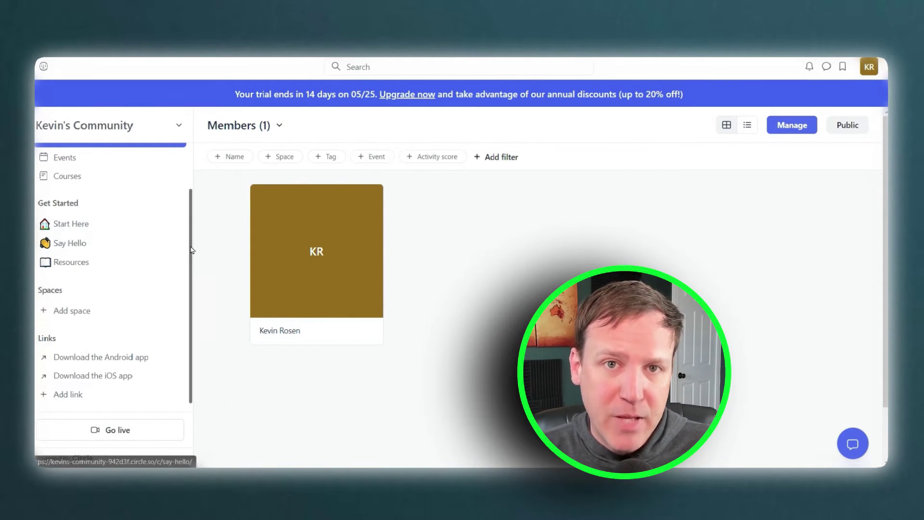
{"action": "left_click_drag", "start_coordinate": [190, 247], "coordinate": [197, 191]}
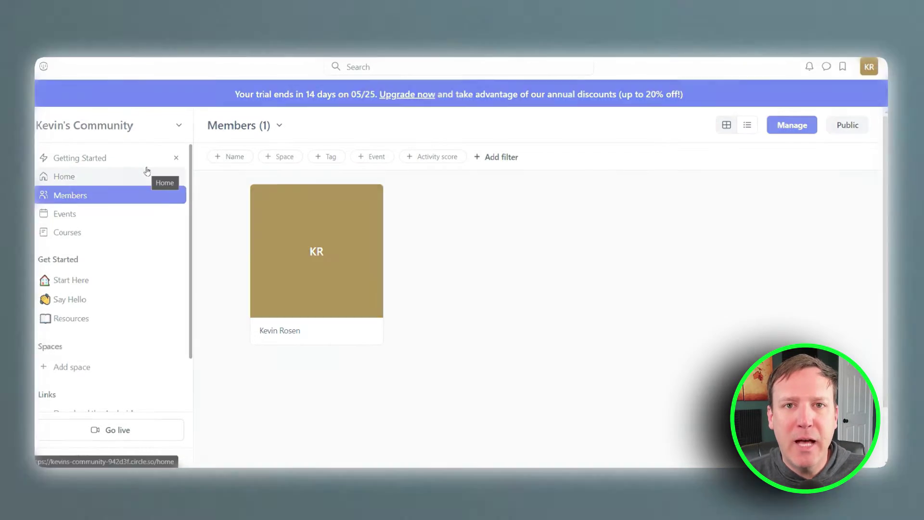
- Return to Getting started, collapse the Get Started space group and glance at Spaces options
{"action": "left_click", "coordinate": [144, 158]}
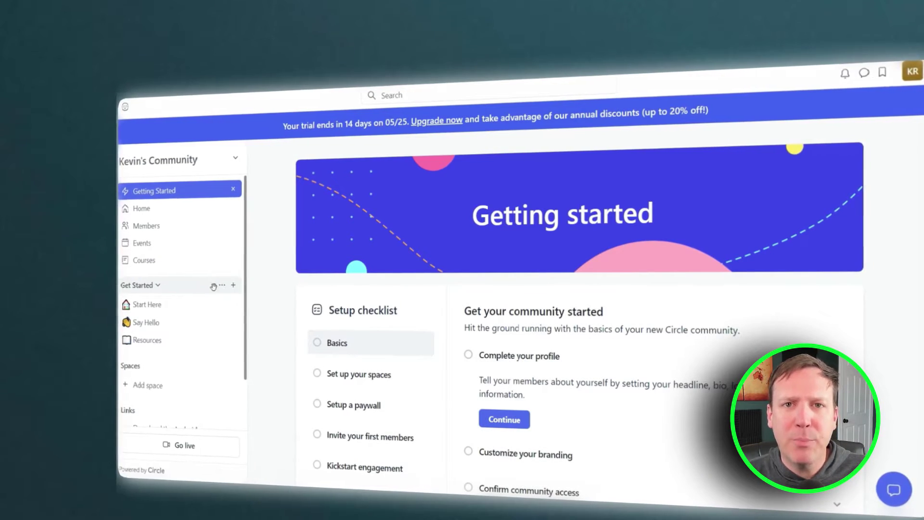
{"action": "left_click", "coordinate": [219, 286]}
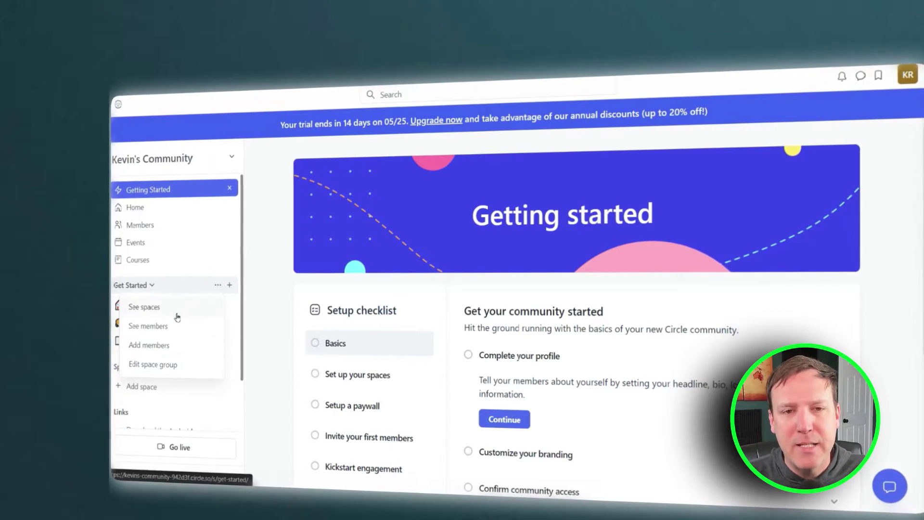
{"action": "left_click", "coordinate": [192, 284]}
{"action": "left_click", "coordinate": [216, 314]}
{"action": "left_click", "coordinate": [212, 316]}
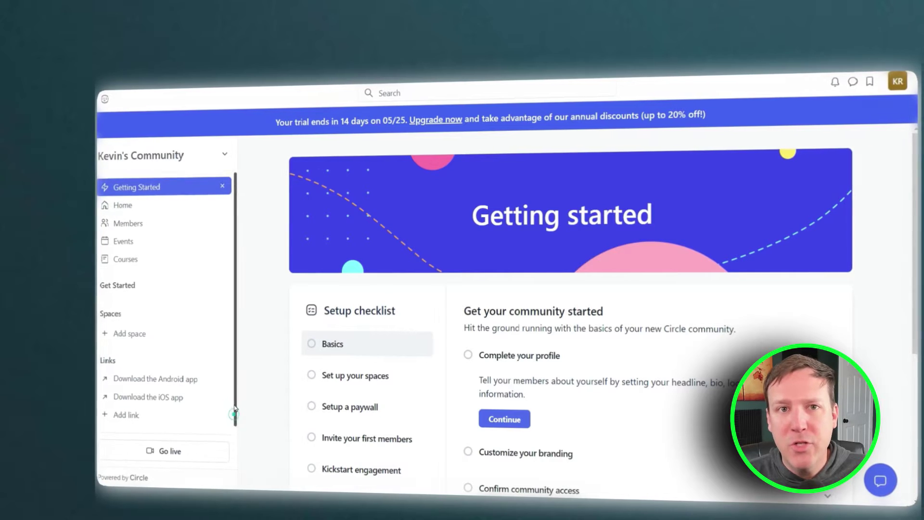
- Expand the 'Customize your branding' checklist step, then go to the Events calendar
{"action": "scroll", "coordinate": [433, 289], "scroll_direction": "down", "scroll_amount": 5}
{"action": "scroll", "coordinate": [440, 285], "scroll_direction": "up", "scroll_amount": 5}
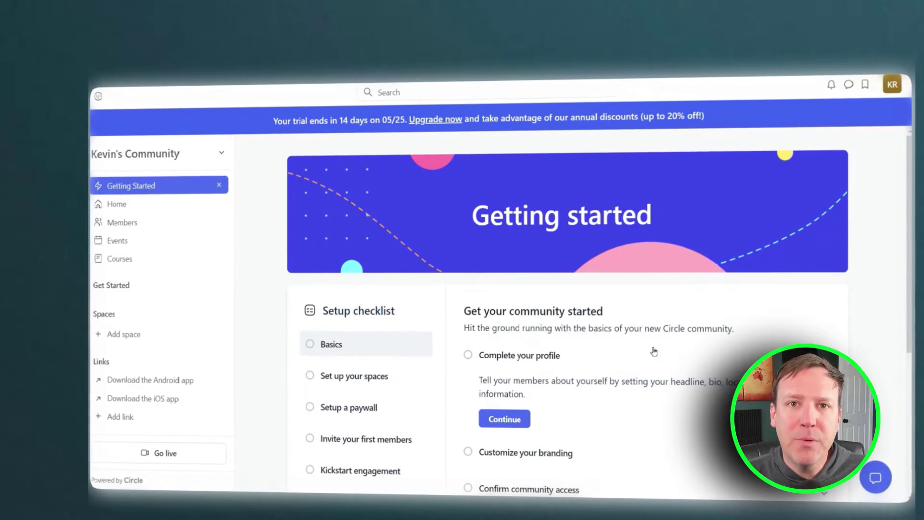
{"action": "scroll", "coordinate": [553, 337], "scroll_direction": "down", "scroll_amount": 2}
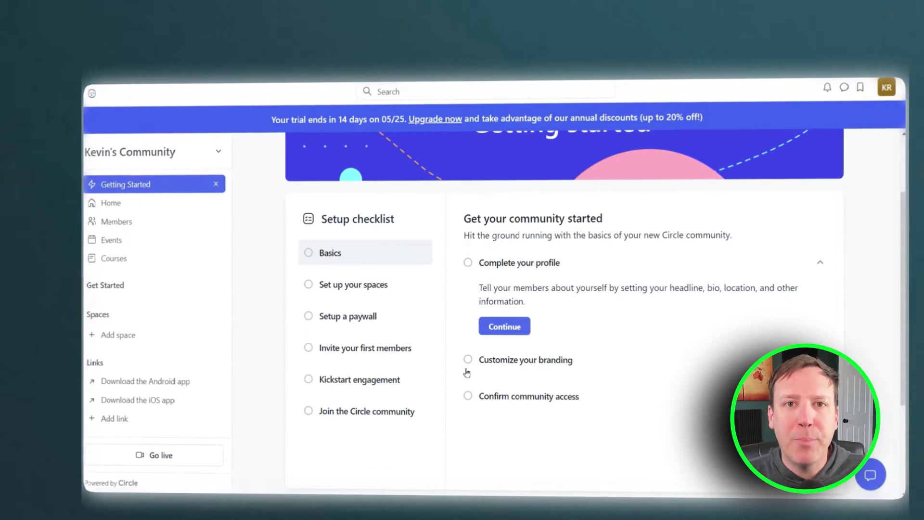
{"action": "left_click", "coordinate": [525, 360]}
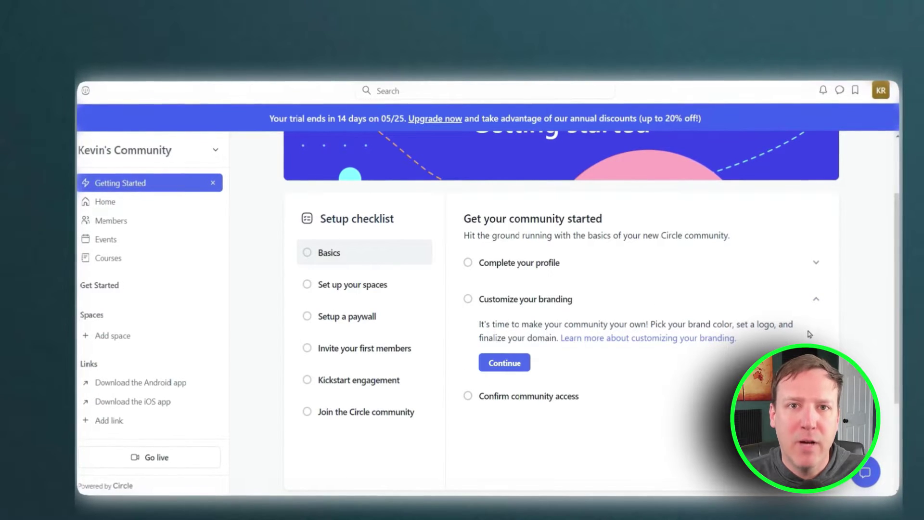
{"action": "left_click", "coordinate": [153, 239]}
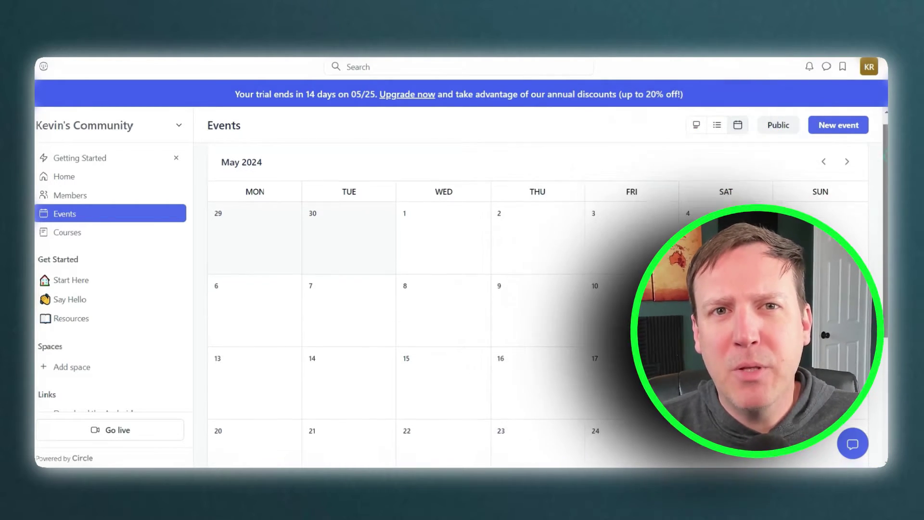
- Look over the empty May 2024 Events calendar, then switch to the Home feed
{"action": "scroll", "coordinate": [537, 303], "scroll_direction": "down", "scroll_amount": 3}
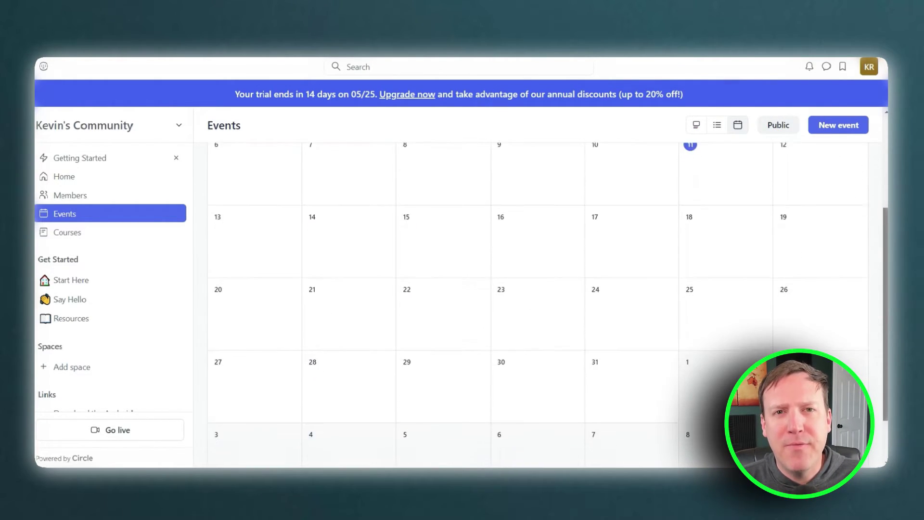
{"action": "scroll", "coordinate": [537, 289], "scroll_direction": "down", "scroll_amount": 2}
{"action": "scroll", "coordinate": [879, 152], "scroll_direction": "up", "scroll_amount": 5}
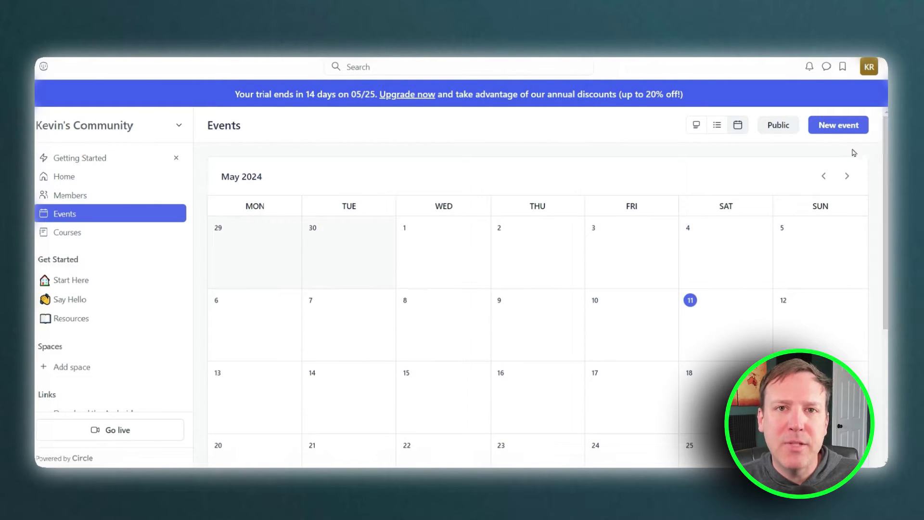
{"action": "left_click", "coordinate": [64, 177]}
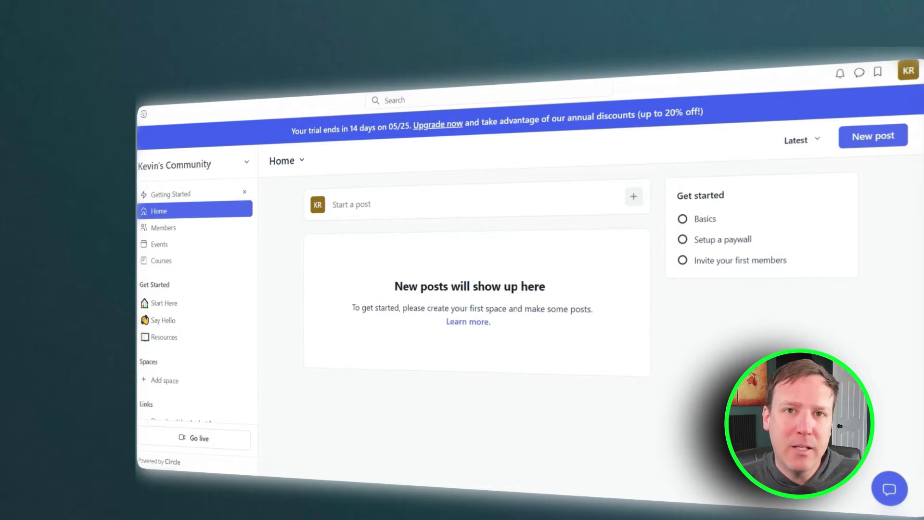
- Skim the empty Home feed, then reopen the Getting started checklist and scroll through it
{"action": "scroll", "coordinate": [476, 270], "scroll_direction": "down", "scroll_amount": 1}
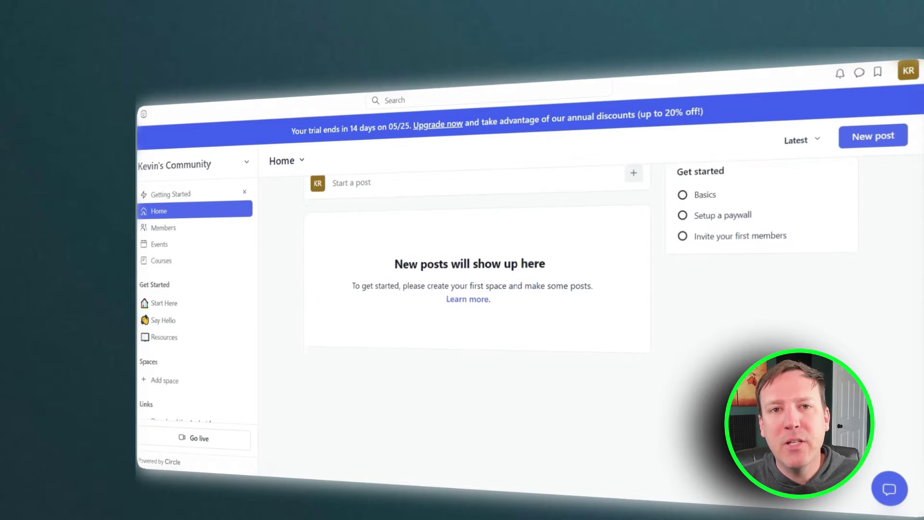
{"action": "scroll", "coordinate": [571, 165], "scroll_direction": "up", "scroll_amount": 1}
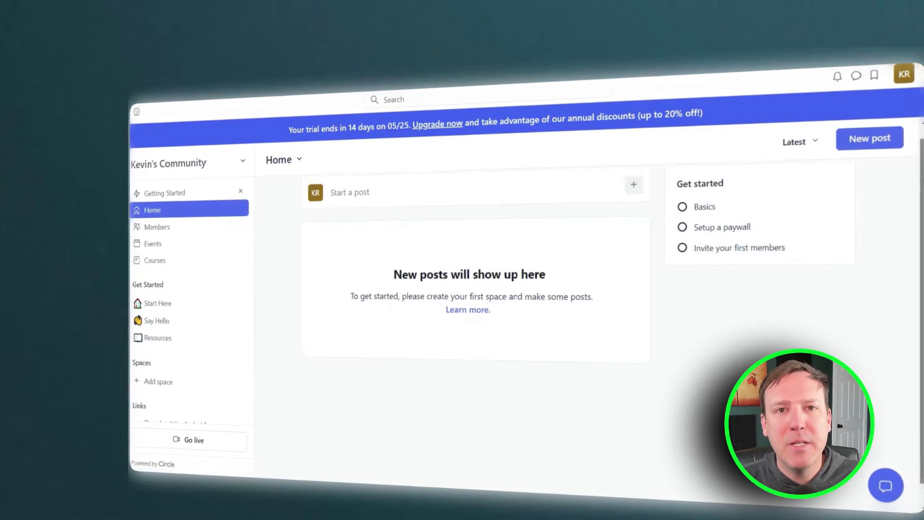
{"action": "left_click", "coordinate": [181, 191]}
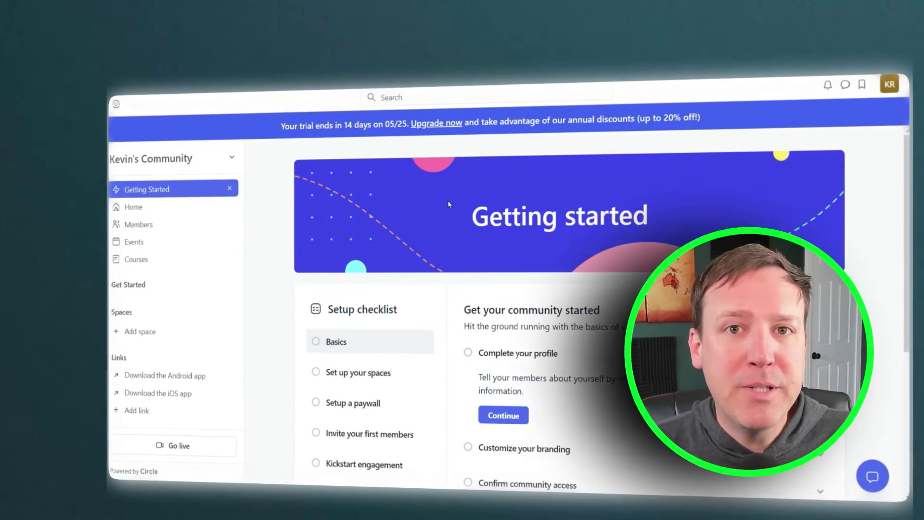
{"action": "scroll", "coordinate": [530, 312], "scroll_direction": "down", "scroll_amount": 4}
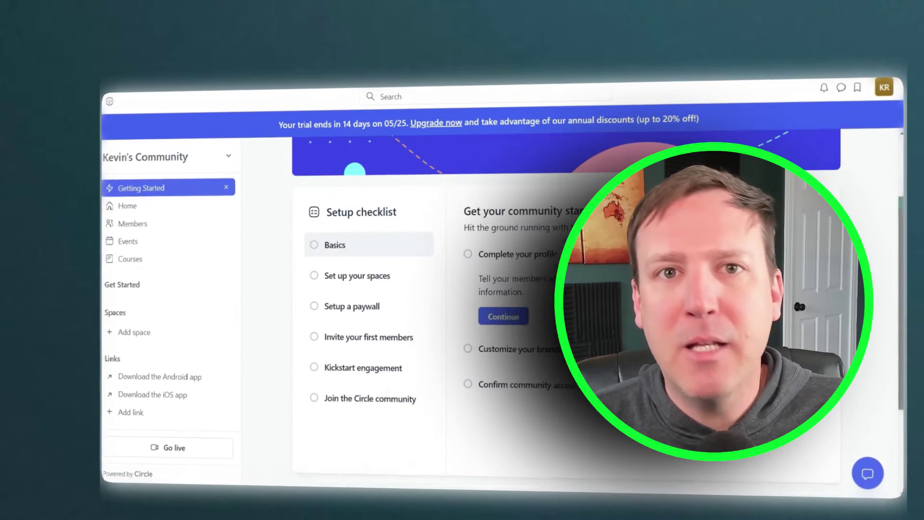
{"action": "scroll", "coordinate": [529, 313], "scroll_direction": "down", "scroll_amount": 1}
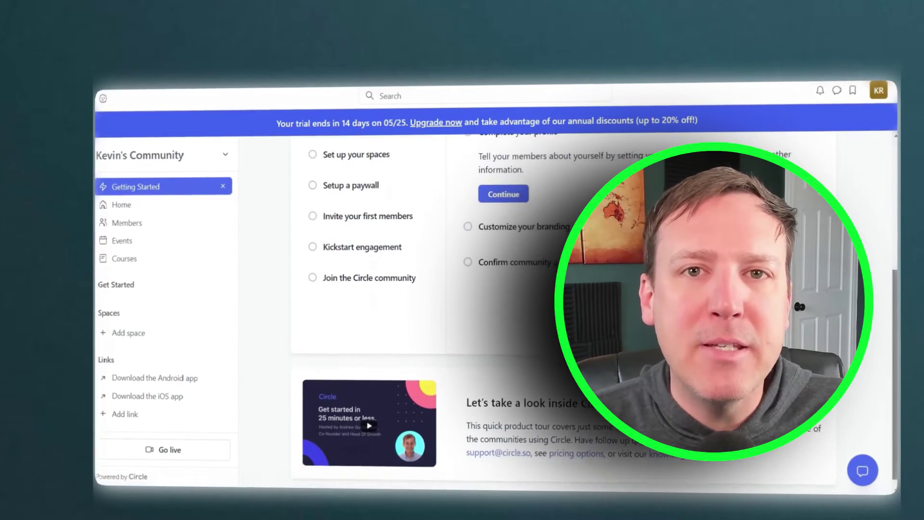
{"action": "scroll", "coordinate": [482, 288], "scroll_direction": "up", "scroll_amount": 2}
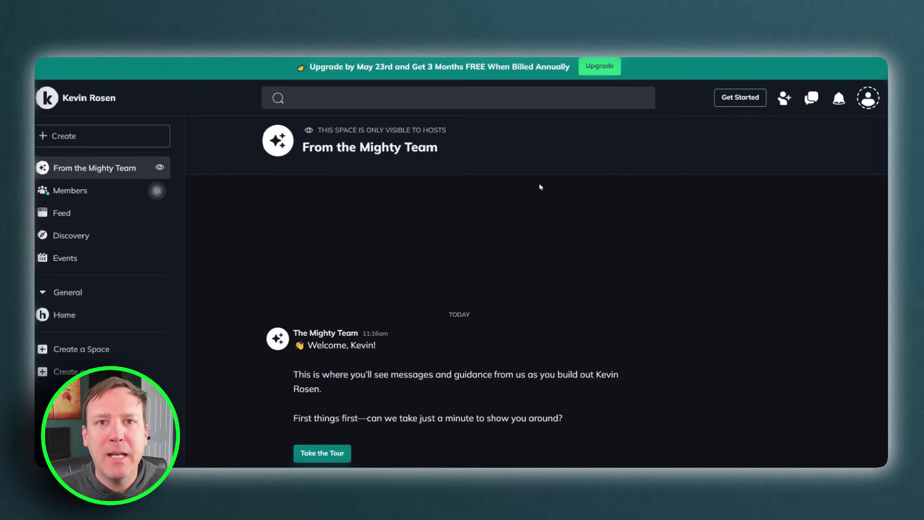
- Collapse and re-expand the From the Mighty Team header, then visit Feed and Discovery
{"action": "left_click", "coordinate": [648, 159]}
{"action": "left_click", "coordinate": [647, 120]}
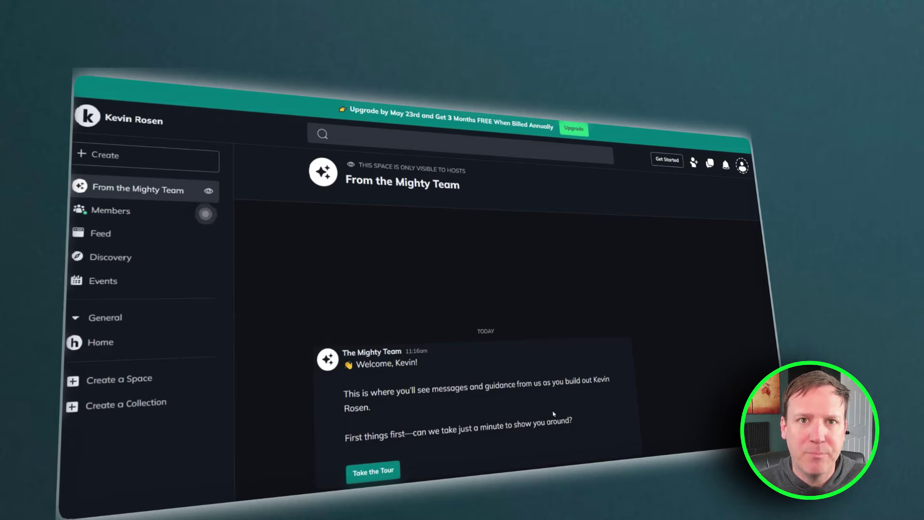
{"action": "left_click", "coordinate": [100, 232]}
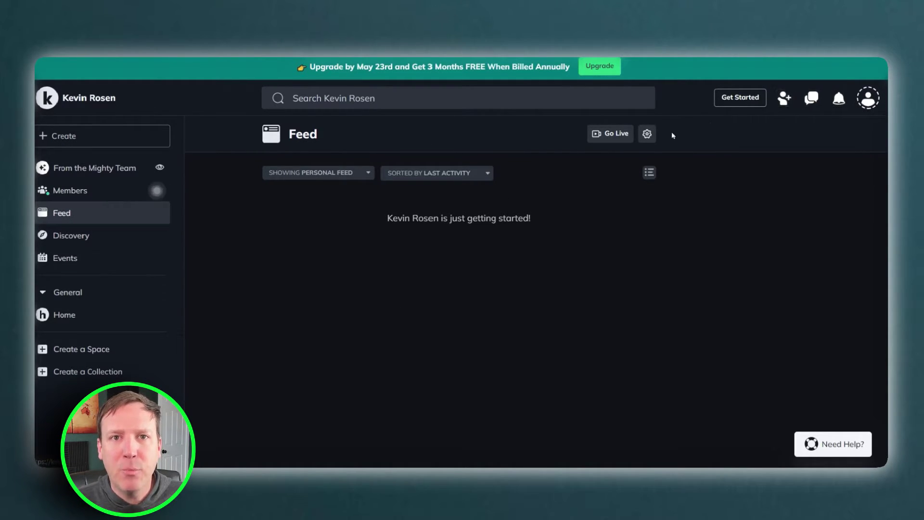
{"action": "left_click", "coordinate": [122, 236]}
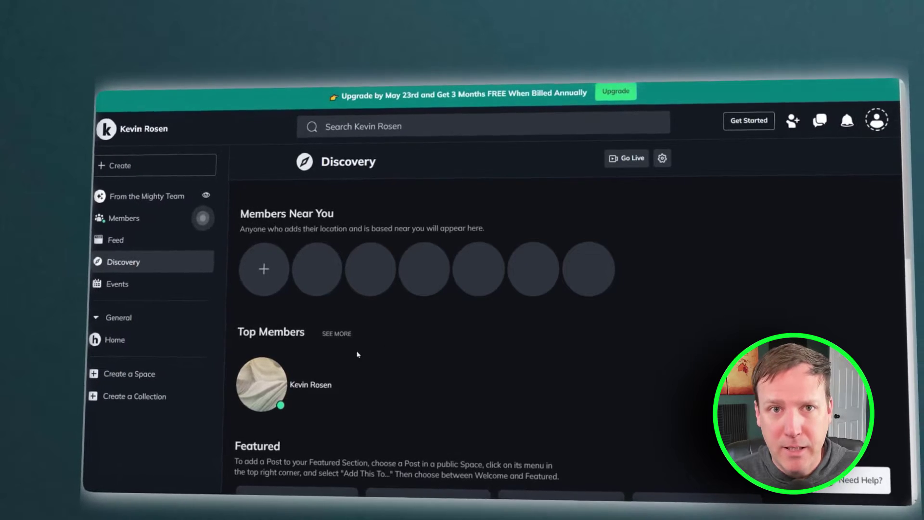
- Preview the Feed space template under Create a Space, then return to the template list
{"action": "left_click", "coordinate": [110, 352]}
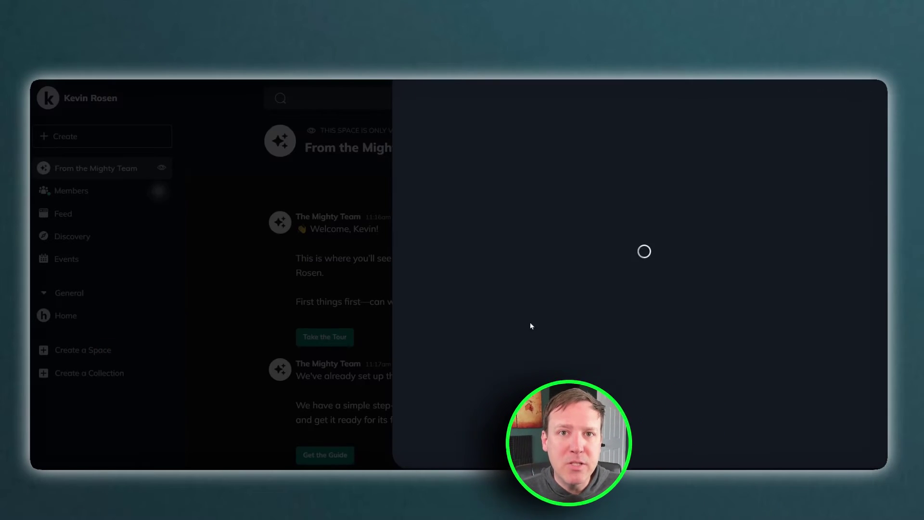
{"action": "scroll", "coordinate": [699, 217], "scroll_direction": "down", "scroll_amount": 3}
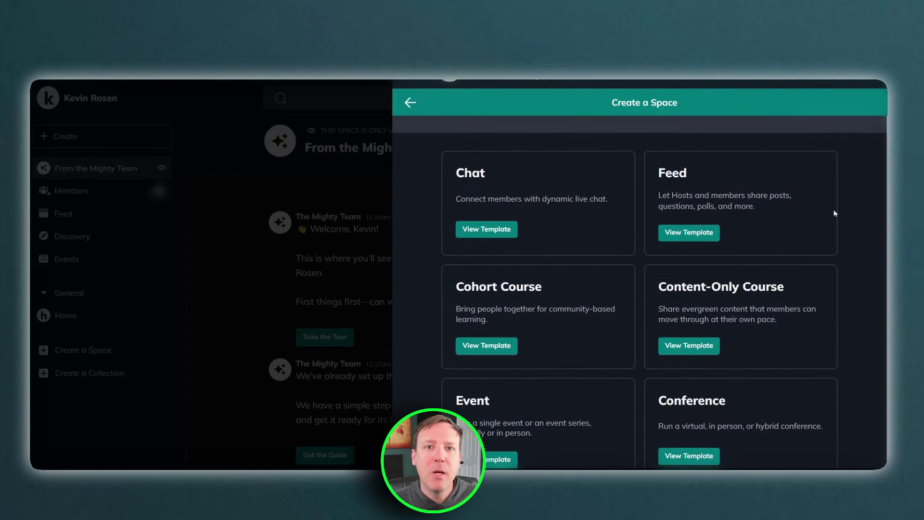
{"action": "left_click", "coordinate": [696, 232]}
{"action": "scroll", "coordinate": [639, 289], "scroll_direction": "down", "scroll_amount": 10}
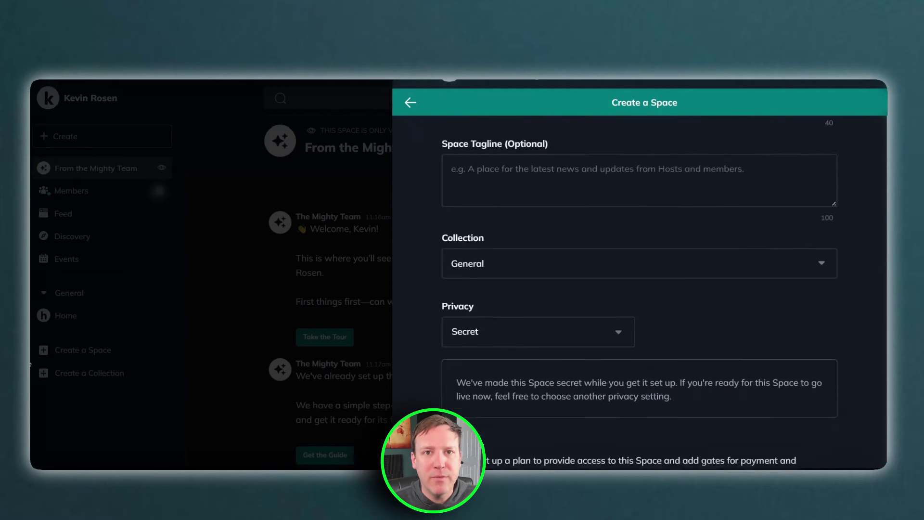
{"action": "left_click", "coordinate": [410, 102]}
{"action": "scroll", "coordinate": [803, 172], "scroll_direction": "down", "scroll_amount": 6}
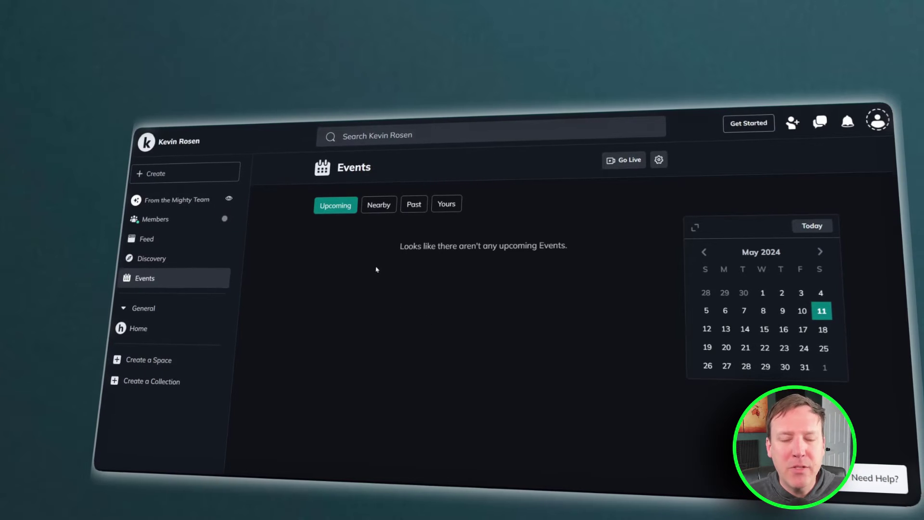
- Check the Nearby and Past event tabs, then begin Go Live livestream setup
{"action": "left_click", "coordinate": [379, 206]}
{"action": "left_click", "coordinate": [412, 205]}
{"action": "left_click", "coordinate": [621, 159]}
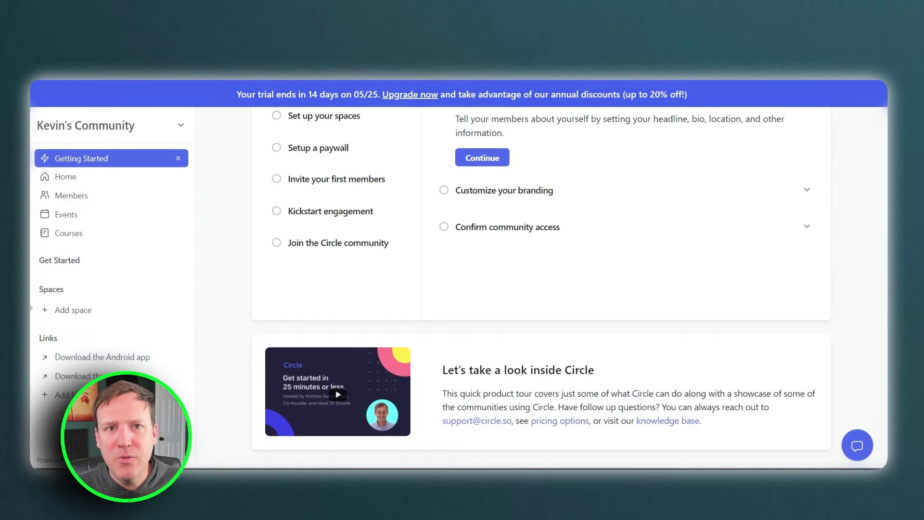
- Open Circle's Home feed, scroll through it, then return to the Getting Started page
{"action": "scroll", "coordinate": [462, 240], "scroll_direction": "up", "scroll_amount": 5}
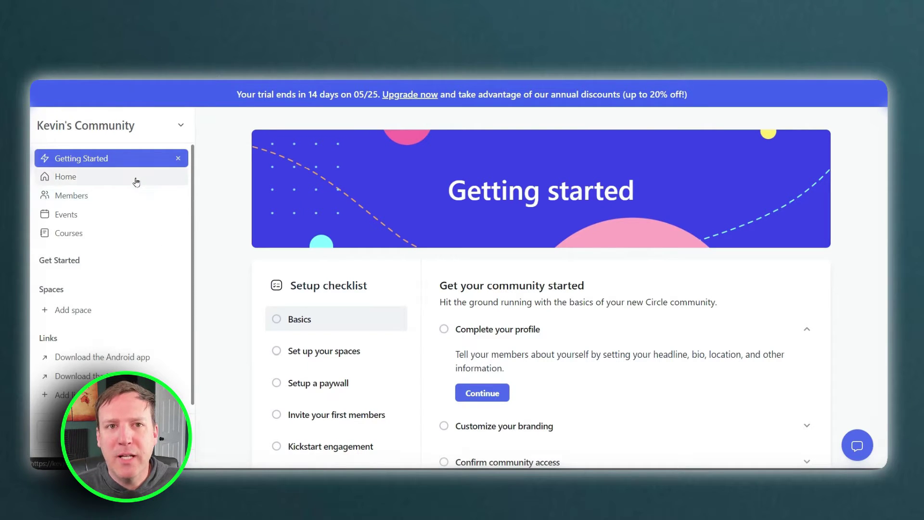
{"action": "left_click", "coordinate": [136, 180]}
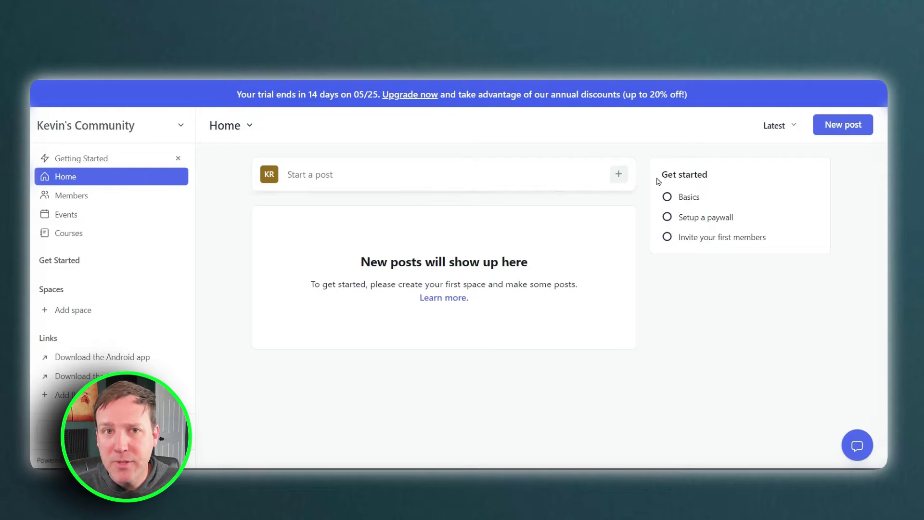
{"action": "scroll", "coordinate": [30, 202], "scroll_direction": "down", "scroll_amount": 1}
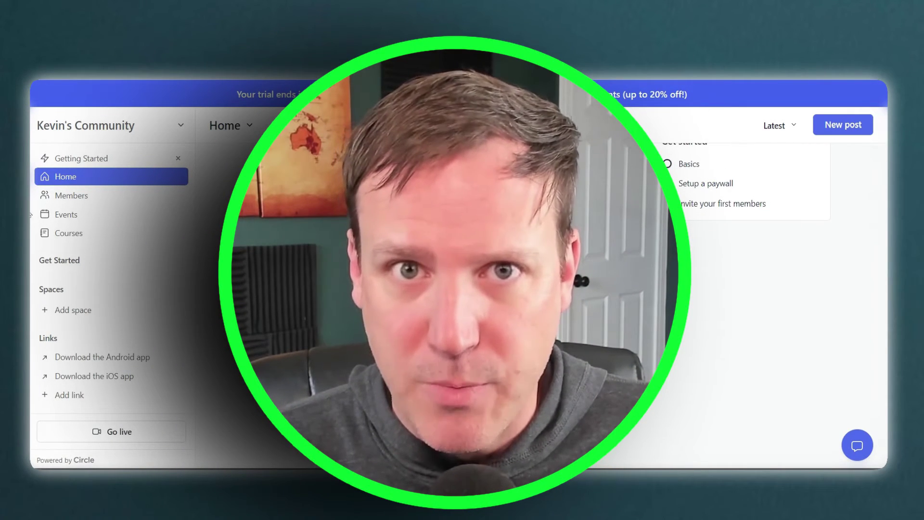
{"action": "scroll", "coordinate": [866, 208], "scroll_direction": "up", "scroll_amount": 1}
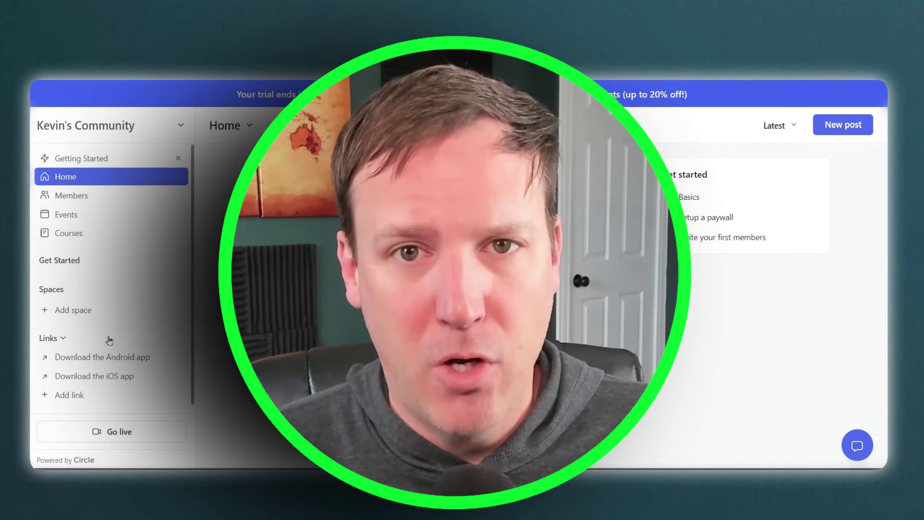
{"action": "scroll", "coordinate": [122, 258], "scroll_direction": "down", "scroll_amount": 1}
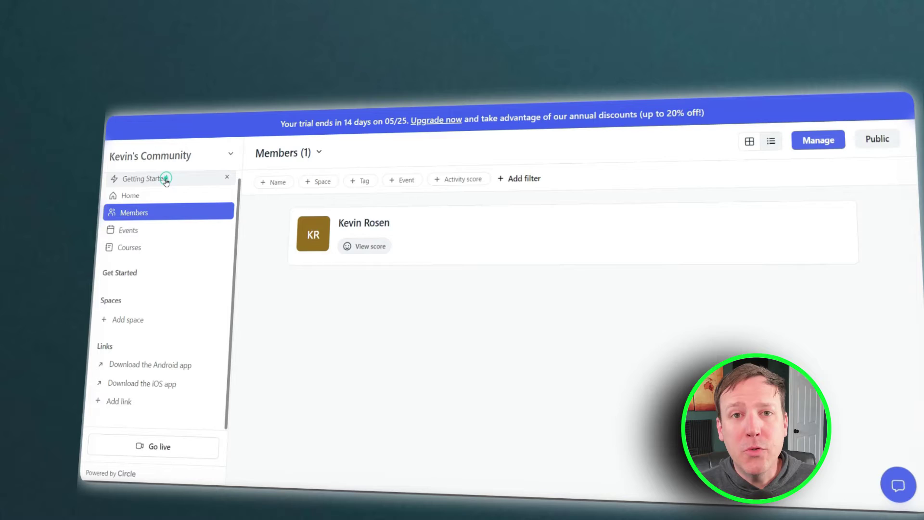
{"action": "left_click", "coordinate": [81, 151]}
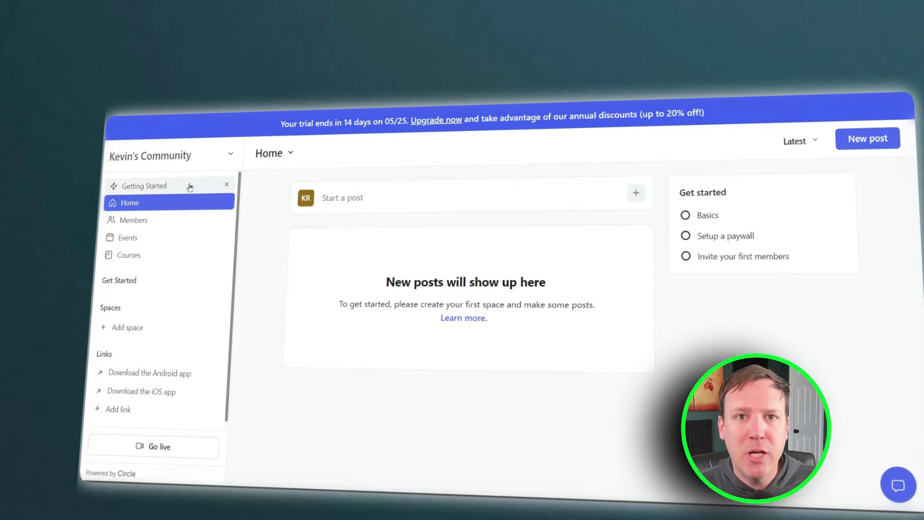
- Show the community administration menu and check the Latest feed sort options without changing them
{"action": "left_click", "coordinate": [206, 153]}
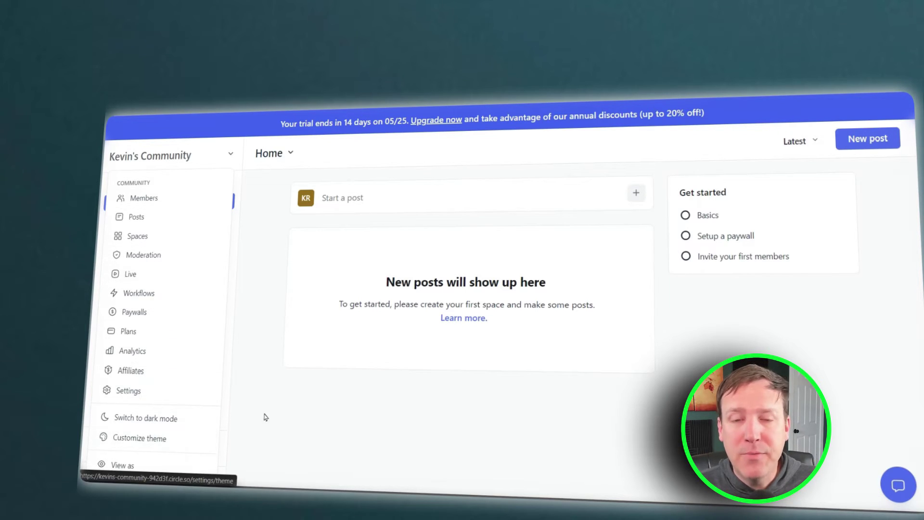
{"action": "left_click", "coordinate": [805, 143]}
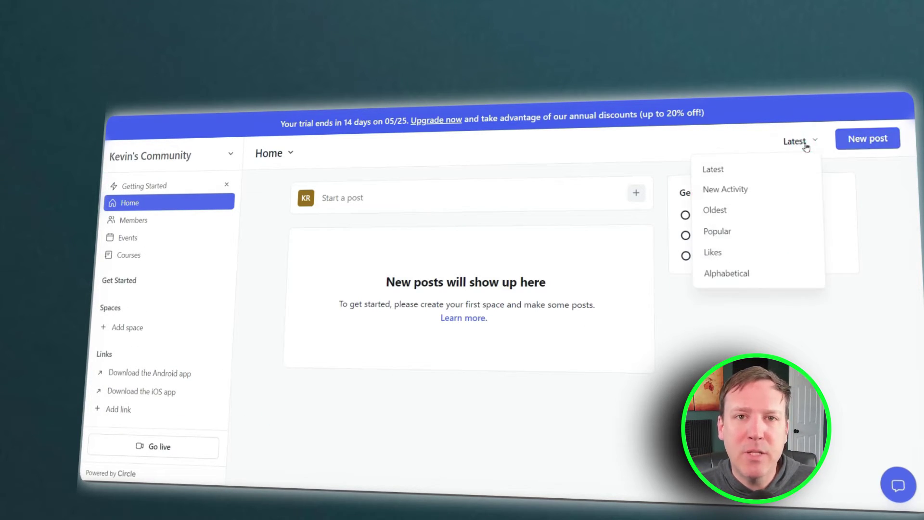
{"action": "left_click", "coordinate": [725, 145]}
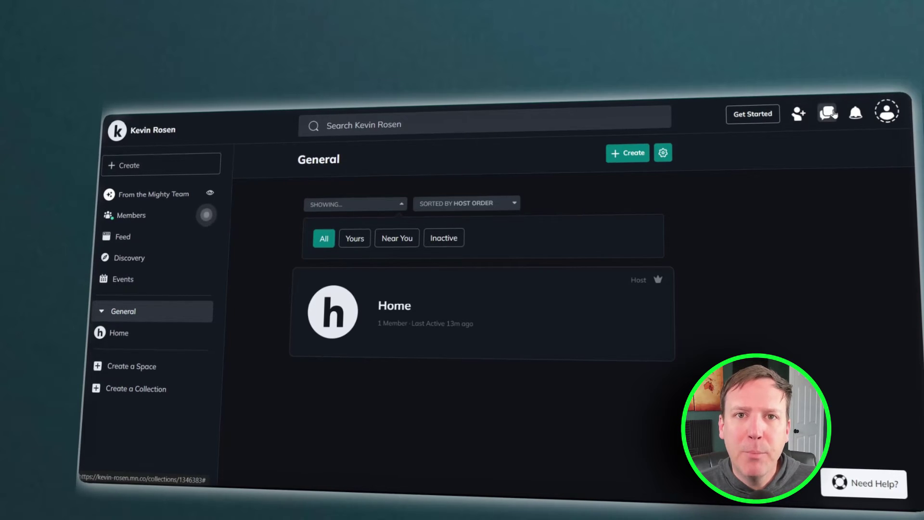
- Check the invite options, Chat and Notifications panels, then dismiss them
{"action": "left_click", "coordinate": [803, 117]}
{"action": "left_click", "coordinate": [823, 114]}
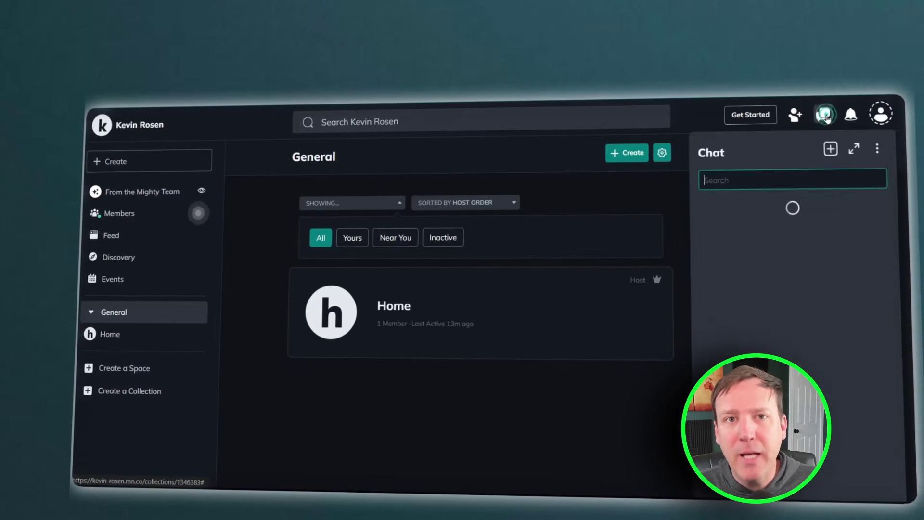
{"action": "left_click", "coordinate": [851, 115]}
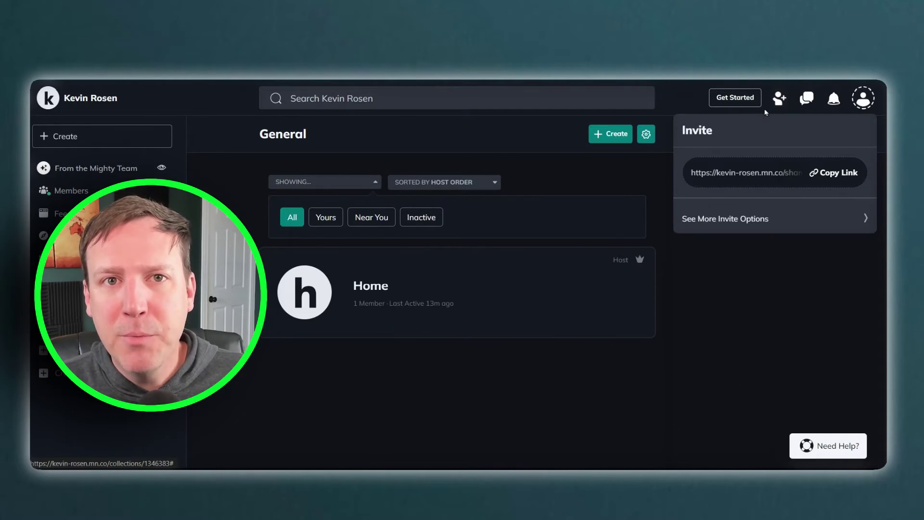
{"action": "left_click", "coordinate": [748, 335]}
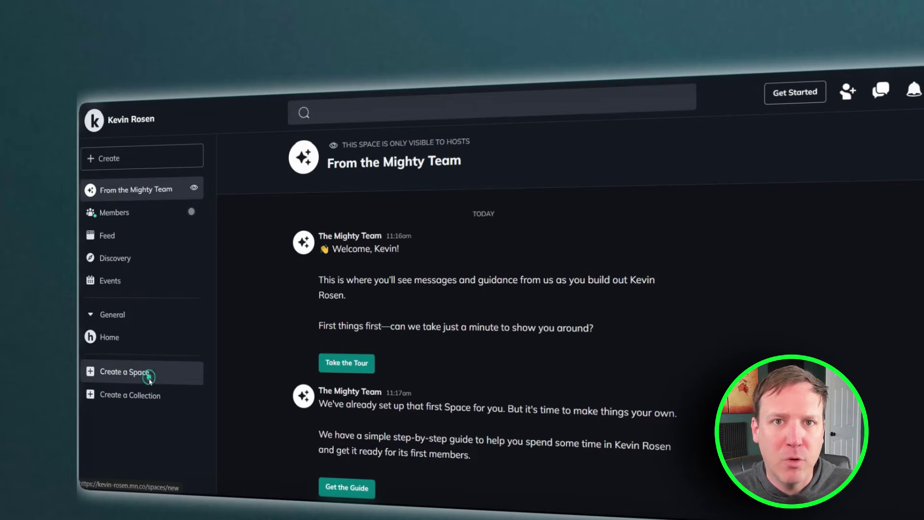
{"action": "left_click", "coordinate": [149, 378]}
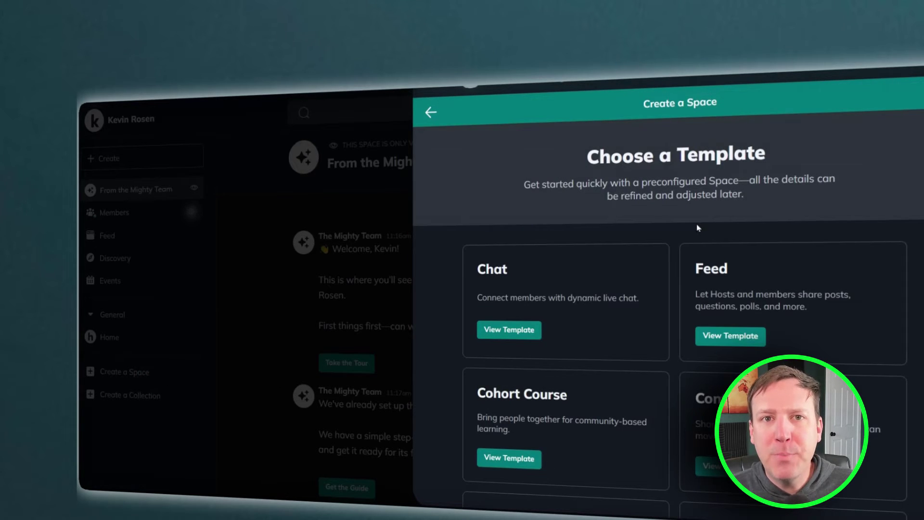
{"action": "scroll", "coordinate": [698, 227], "scroll_direction": "down", "scroll_amount": 3}
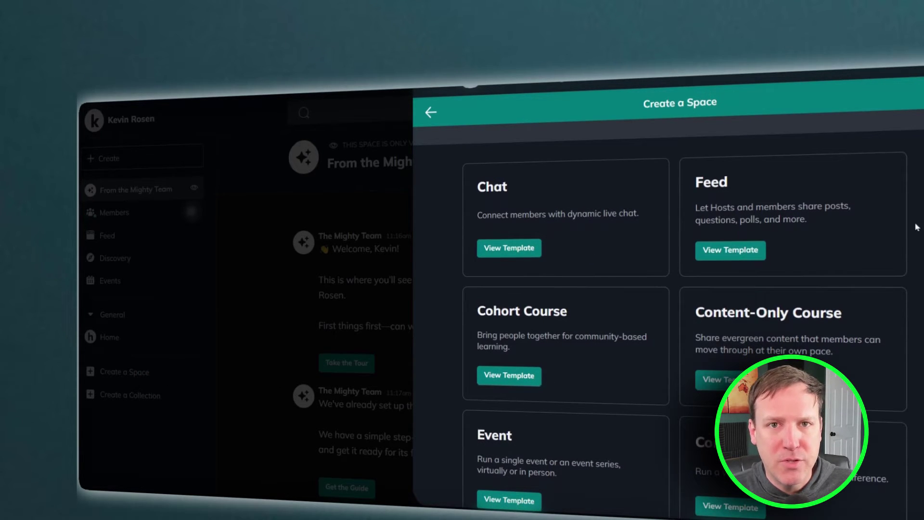
{"action": "left_click", "coordinate": [739, 250]}
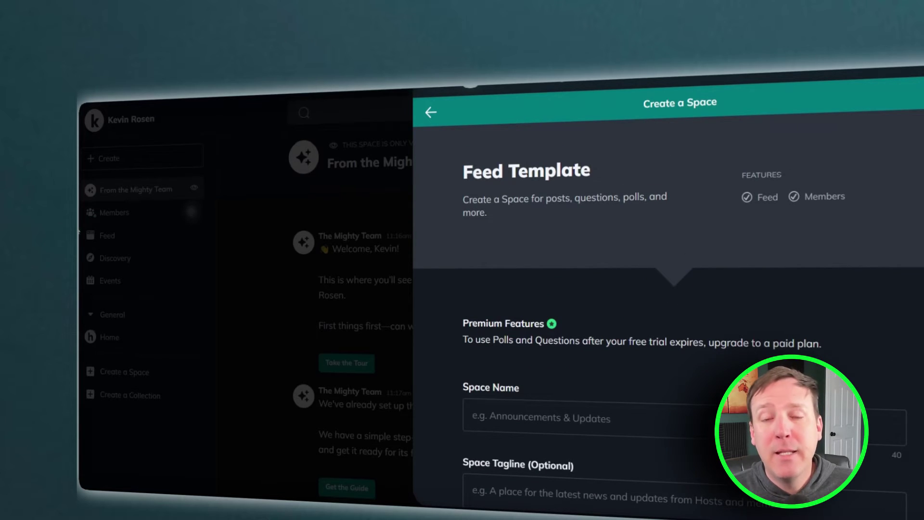
{"action": "scroll", "coordinate": [669, 313], "scroll_direction": "down", "scroll_amount": 6}
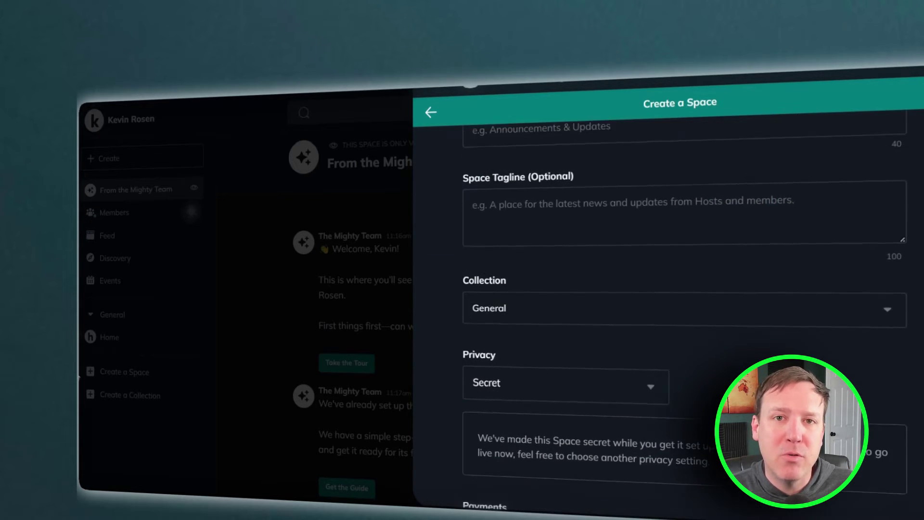
{"action": "scroll", "coordinate": [683, 313], "scroll_direction": "down", "scroll_amount": 2}
{"action": "left_click", "coordinate": [427, 113]}
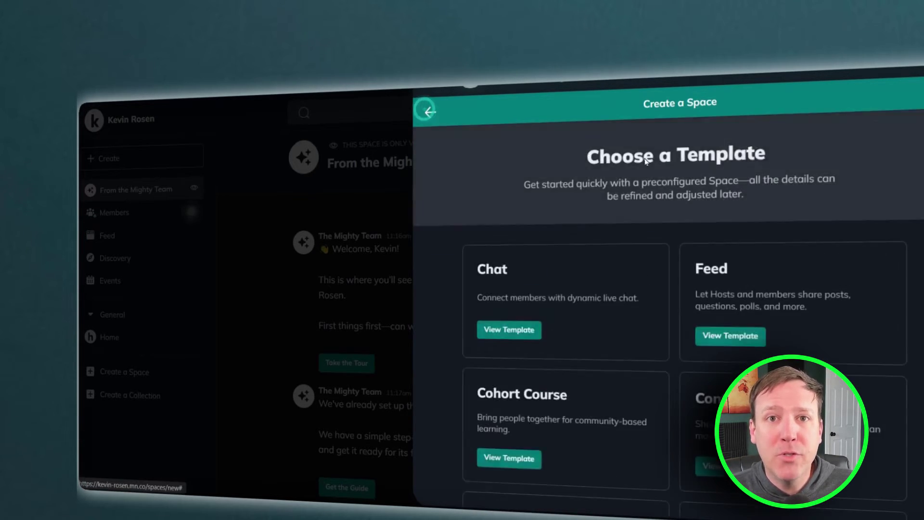
{"action": "scroll", "coordinate": [669, 312], "scroll_direction": "down", "scroll_amount": 7}
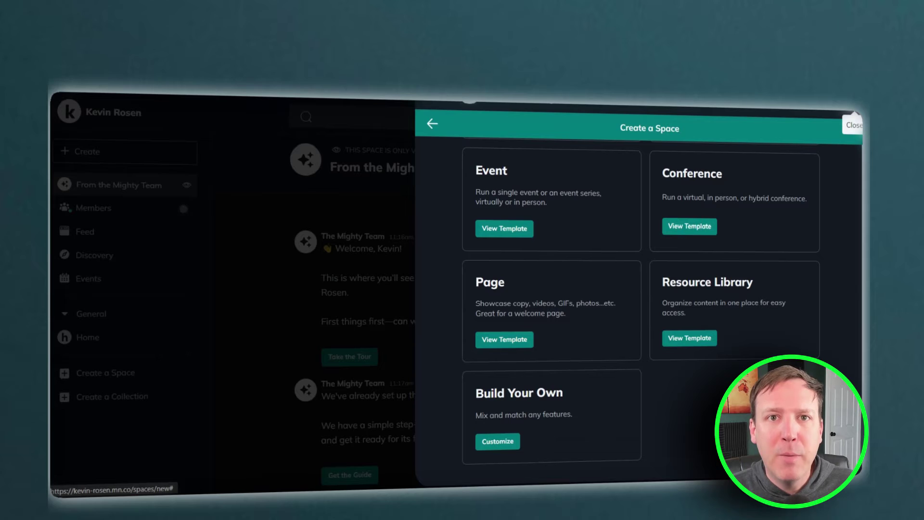
{"action": "left_click", "coordinate": [853, 125]}
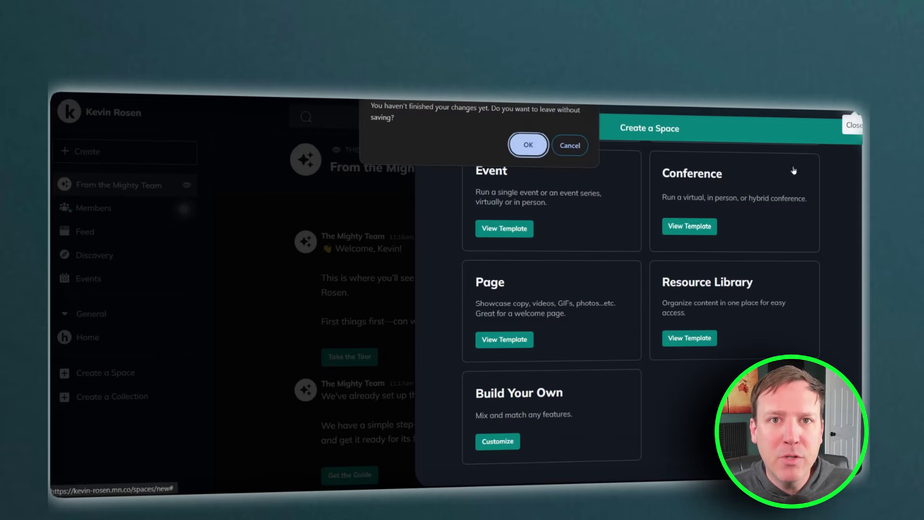
{"action": "left_click", "coordinate": [534, 150]}
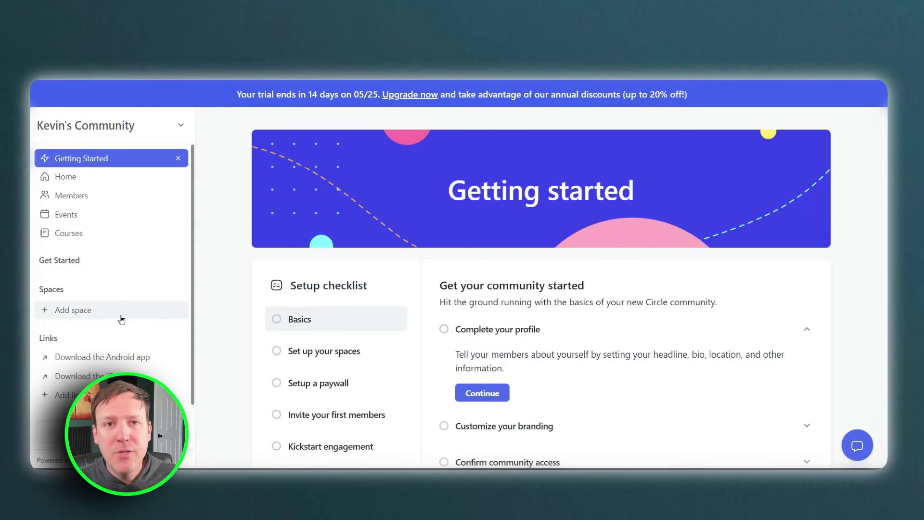
- Start Add space, then reopen Getting Started and scroll through its Basics-to-engagement checklist
{"action": "left_click", "coordinate": [121, 320]}
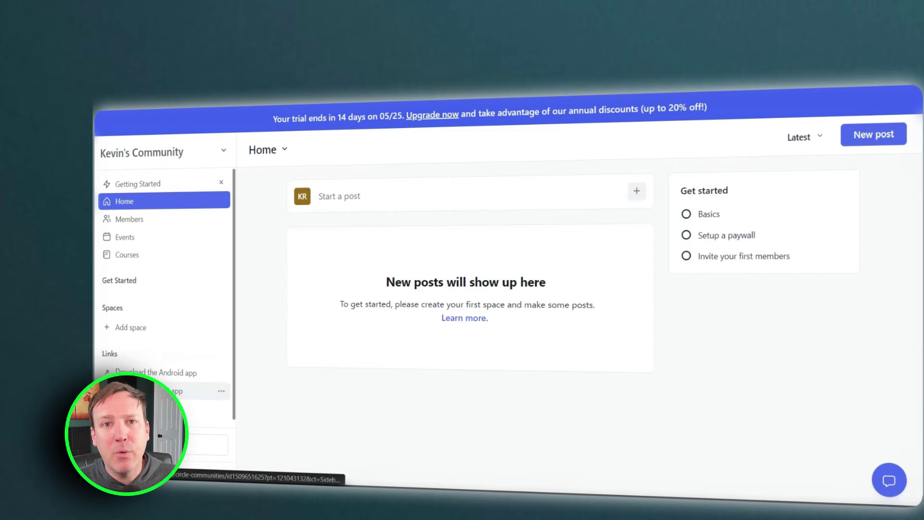
{"action": "left_click", "coordinate": [136, 188]}
{"action": "scroll", "coordinate": [854, 219], "scroll_direction": "down", "scroll_amount": 4}
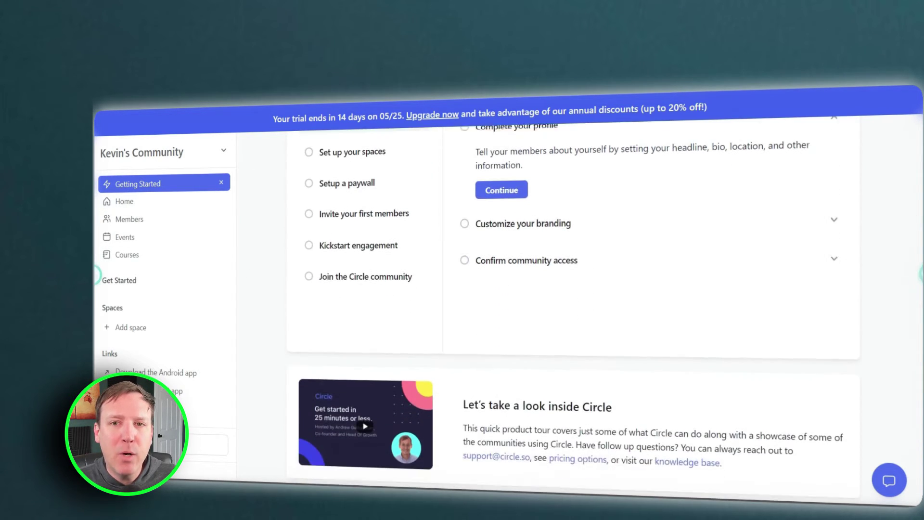
{"action": "scroll", "coordinate": [916, 399], "scroll_direction": "up", "scroll_amount": 4}
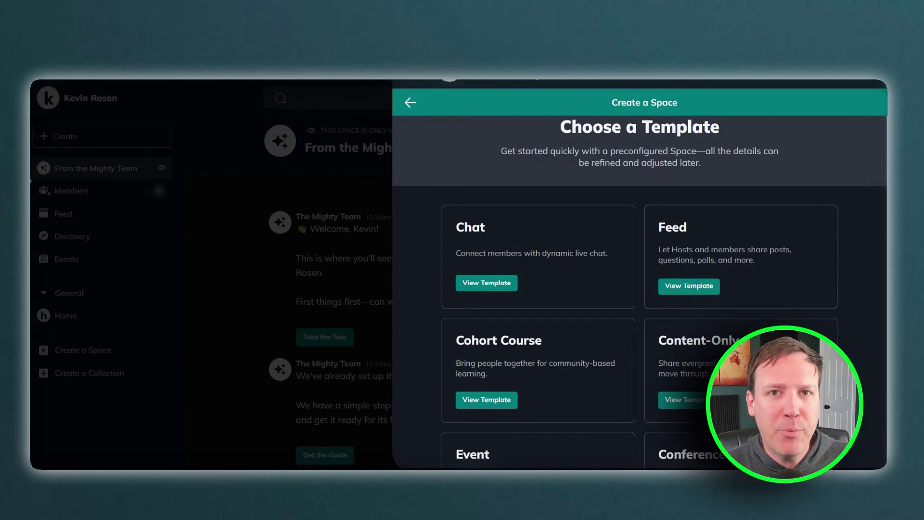
{"action": "scroll", "coordinate": [639, 289], "scroll_direction": "down", "scroll_amount": 6}
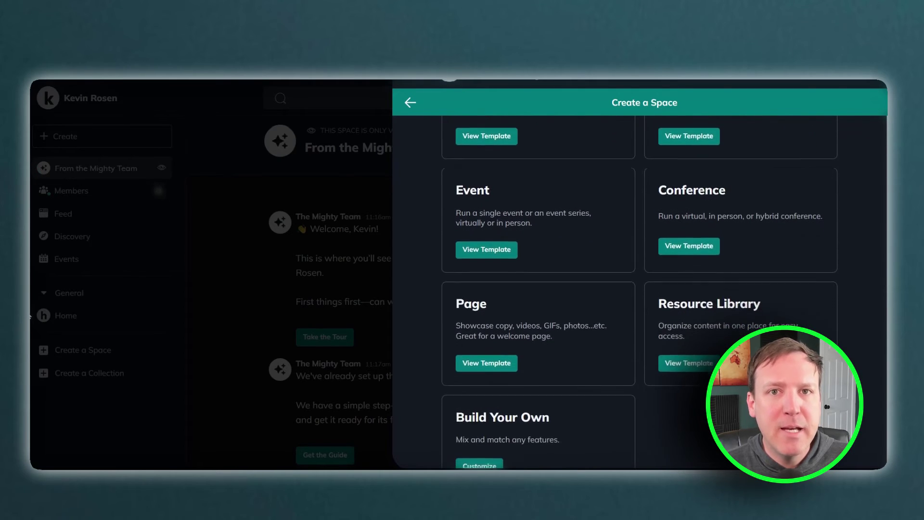
{"action": "scroll", "coordinate": [875, 221], "scroll_direction": "down", "scroll_amount": 2}
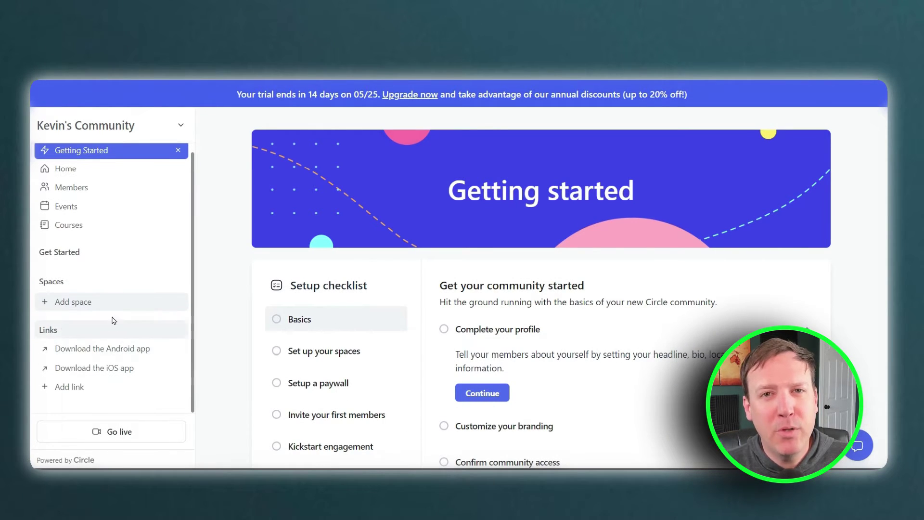
- Start adding a new space from the Spaces section of Circle's sidebar
{"action": "left_click", "coordinate": [109, 306]}
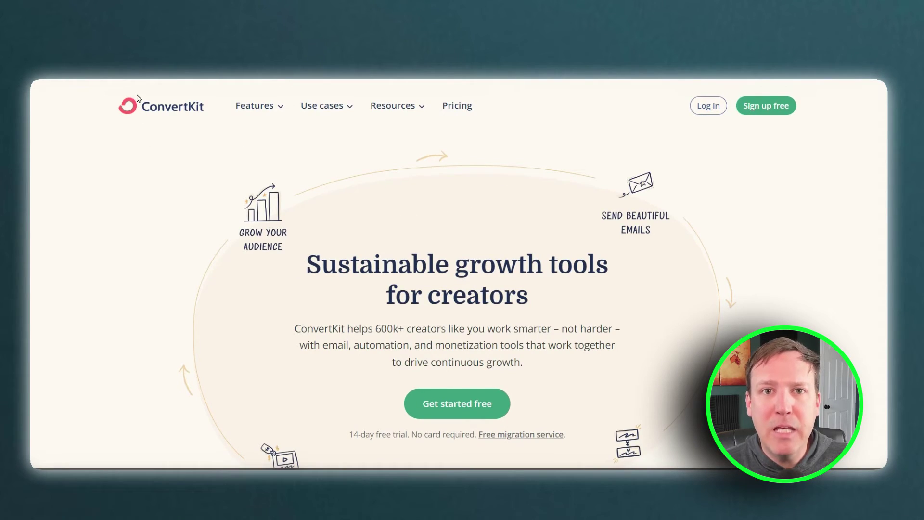
{"action": "scroll", "coordinate": [30, 88], "scroll_direction": "down", "scroll_amount": 15}
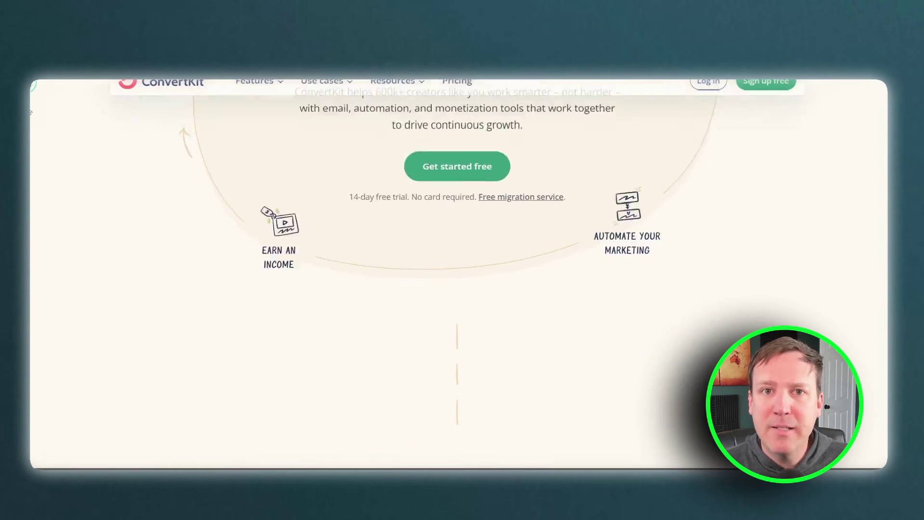
{"action": "scroll", "coordinate": [30, 167], "scroll_direction": "down", "scroll_amount": 15}
{"action": "scroll", "coordinate": [30, 267], "scroll_direction": "down", "scroll_amount": 20}
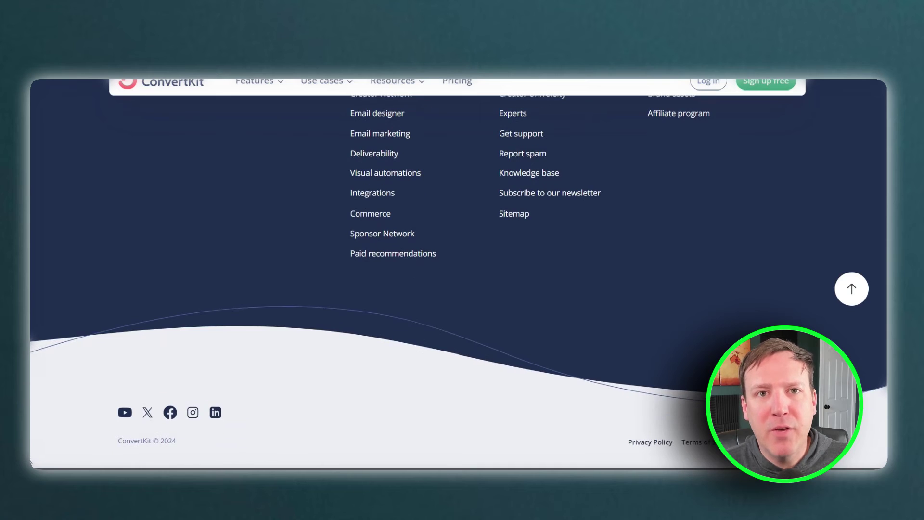
{"action": "scroll", "coordinate": [30, 460], "scroll_direction": "up", "scroll_amount": 20}
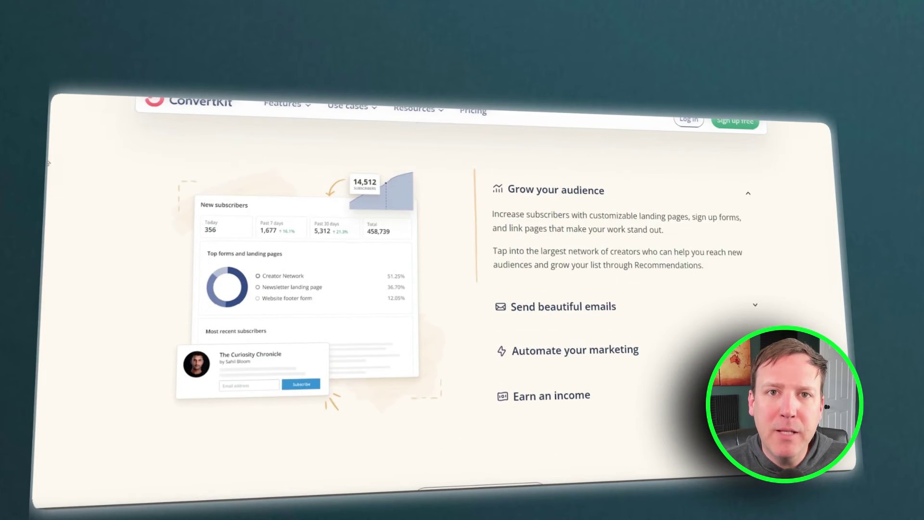
{"action": "scroll", "coordinate": [48, 163], "scroll_direction": "up", "scroll_amount": 10}
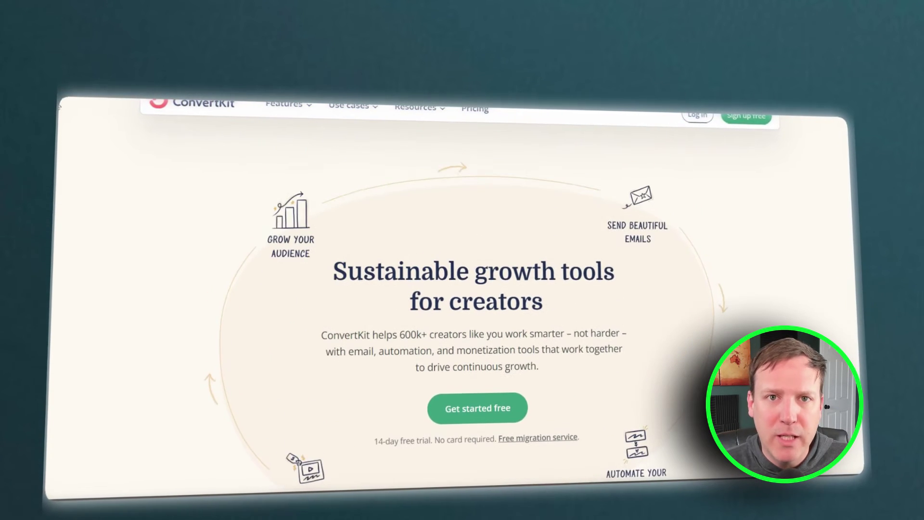
{"action": "scroll", "coordinate": [692, 158], "scroll_direction": "up", "scroll_amount": 1}
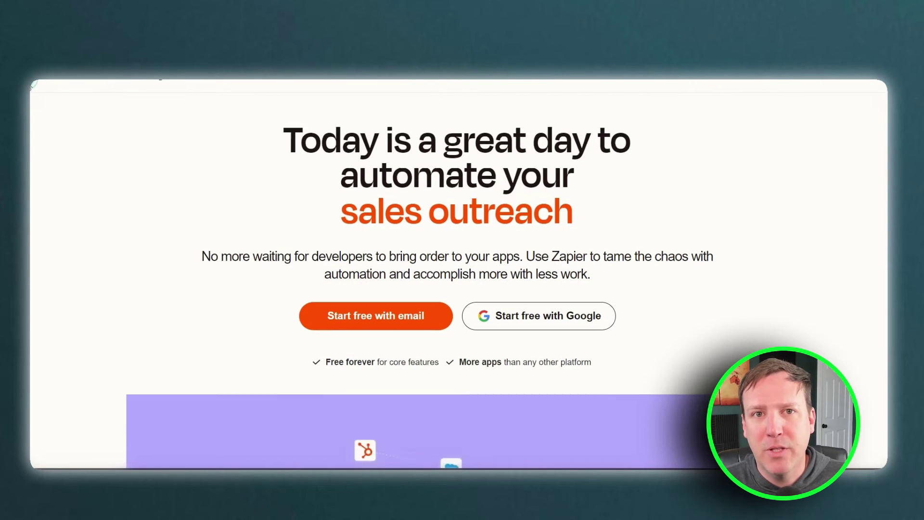
{"action": "scroll", "coordinate": [536, 247], "scroll_direction": "down", "scroll_amount": 9}
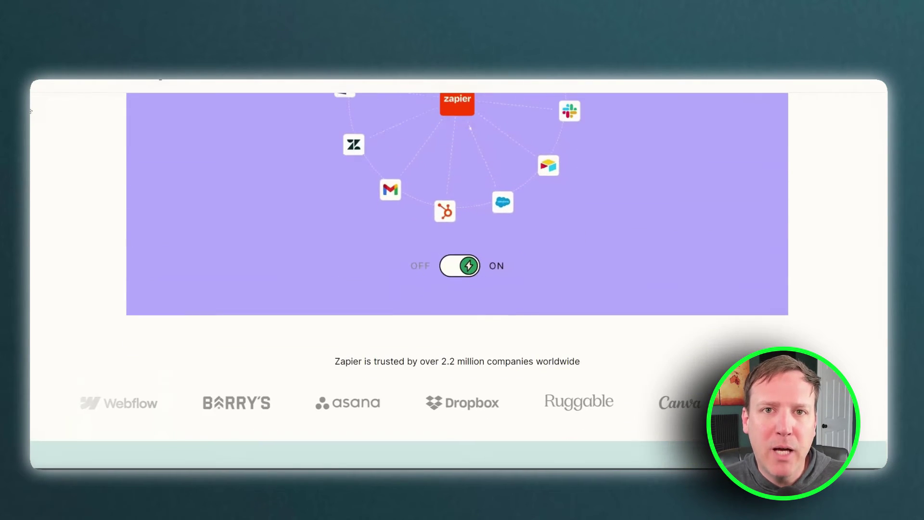
{"action": "scroll", "coordinate": [30, 111], "scroll_direction": "down", "scroll_amount": 15}
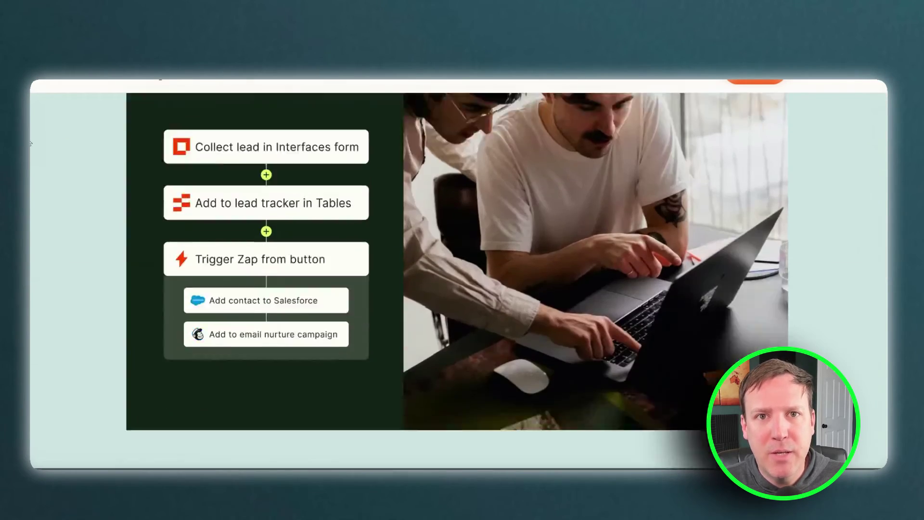
{"action": "scroll", "coordinate": [29, 160], "scroll_direction": "down", "scroll_amount": 15}
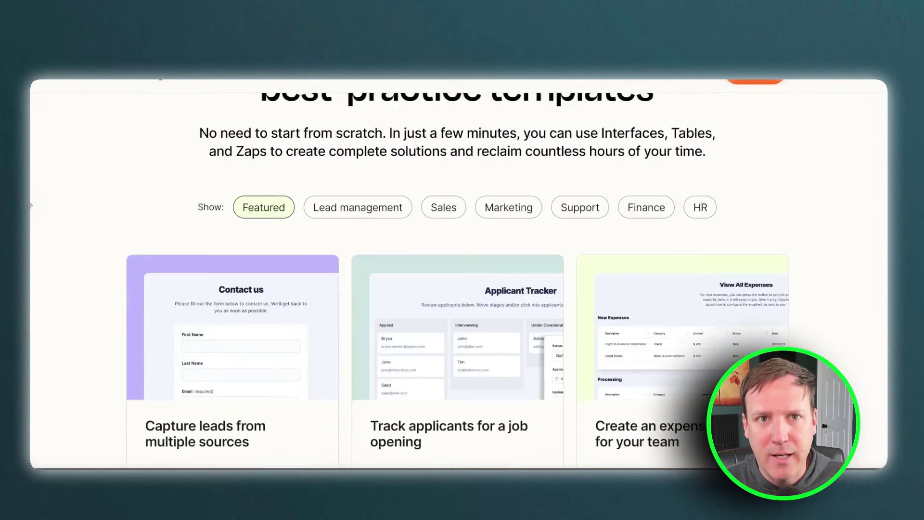
{"action": "scroll", "coordinate": [30, 213], "scroll_direction": "down", "scroll_amount": 15}
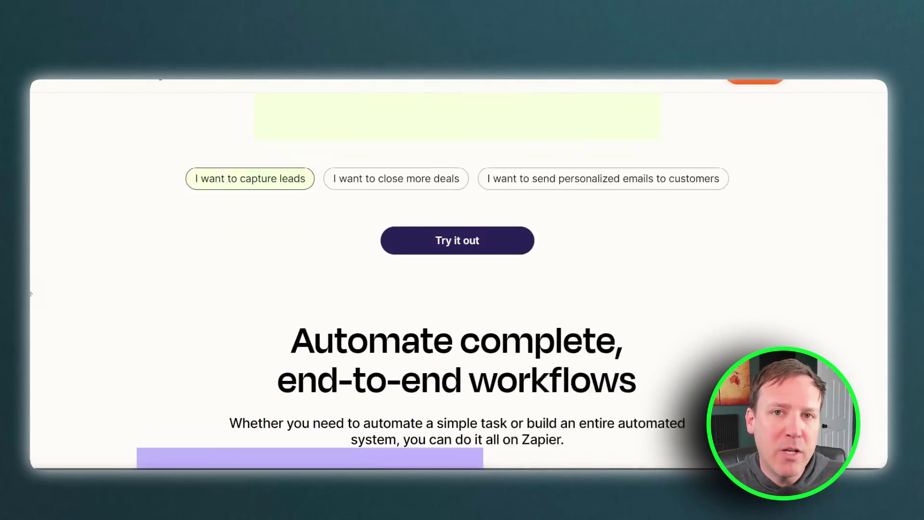
{"action": "scroll", "coordinate": [30, 312], "scroll_direction": "up", "scroll_amount": 15}
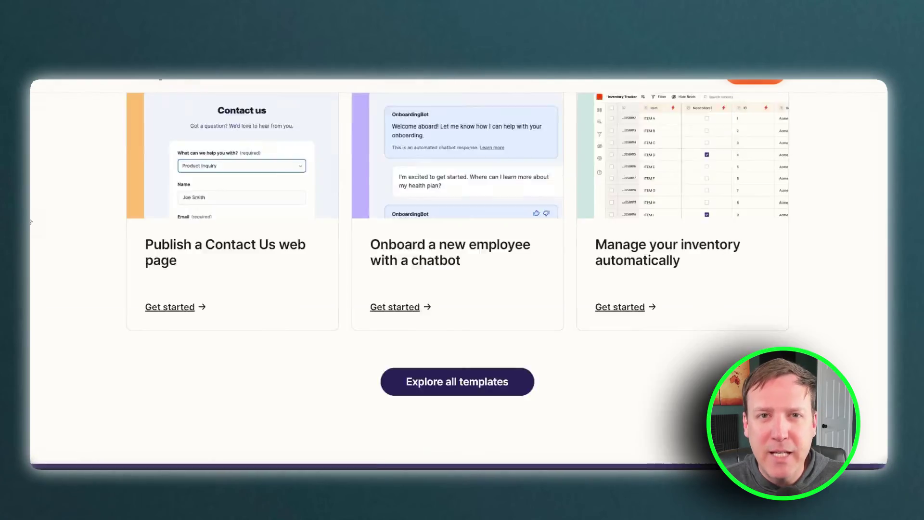
{"action": "scroll", "coordinate": [29, 145], "scroll_direction": "up", "scroll_amount": 10}
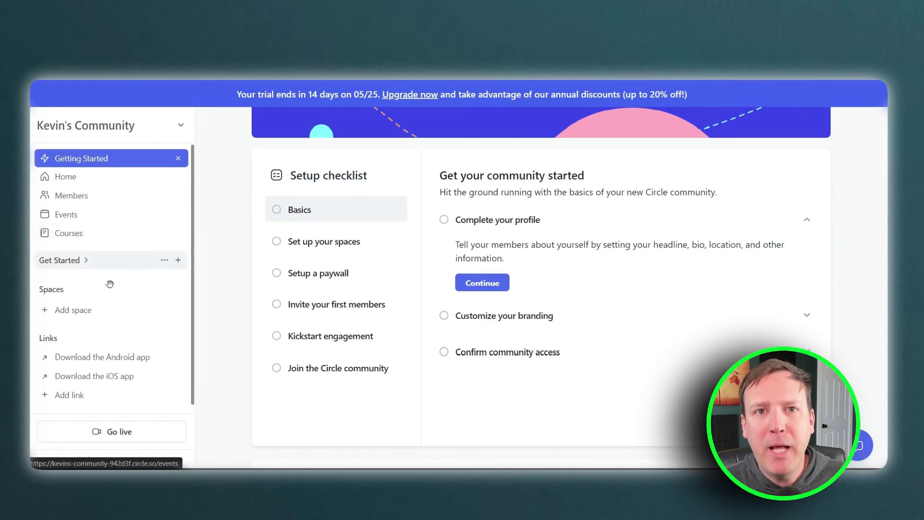
- Switch to the community's Home feed and check the Latest sort options
{"action": "scroll", "coordinate": [165, 291], "scroll_direction": "down", "scroll_amount": 1}
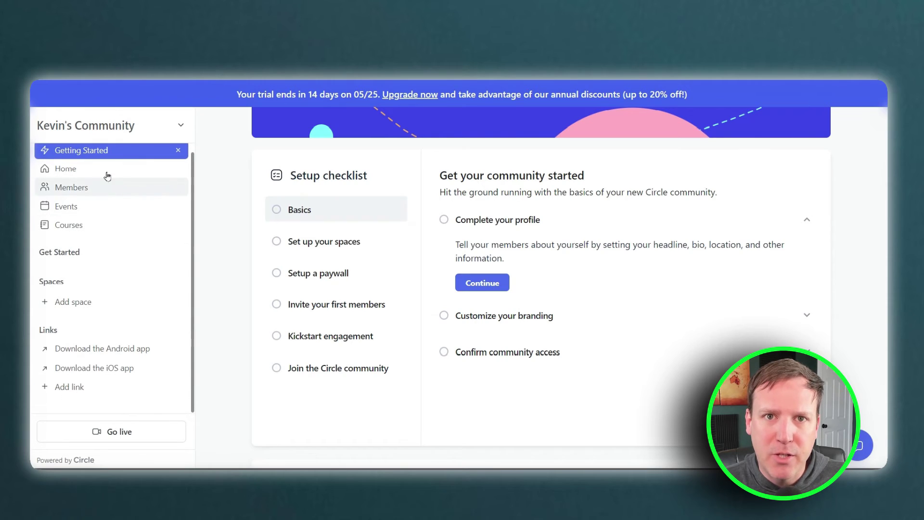
{"action": "left_click", "coordinate": [205, 168]}
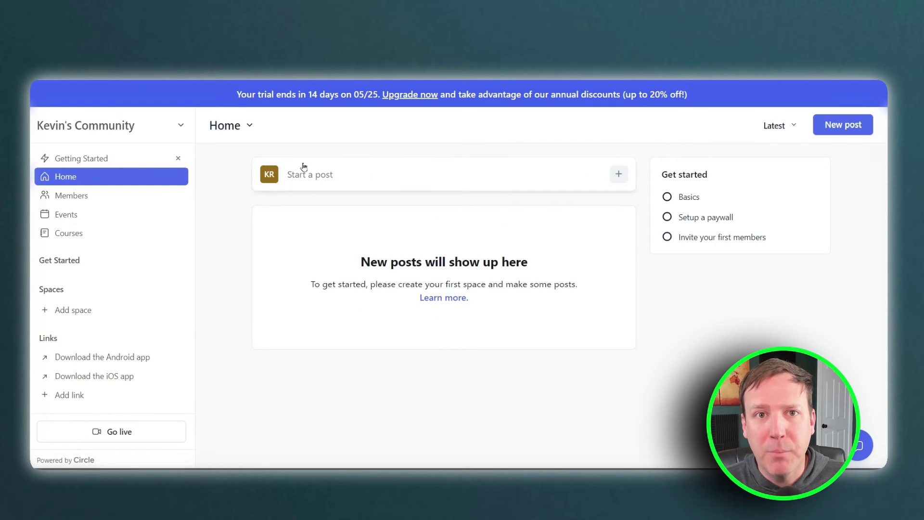
{"action": "left_click", "coordinate": [793, 125]}
{"action": "left_click", "coordinate": [793, 125]}
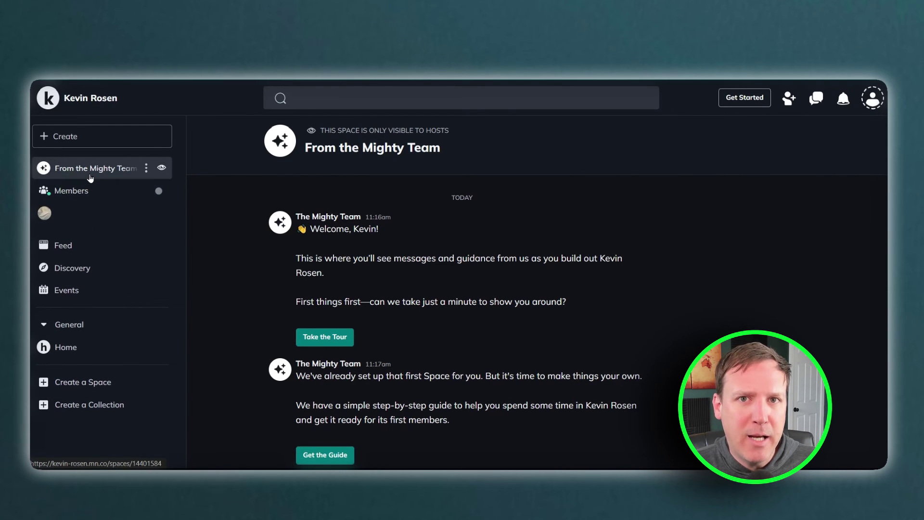
- View the host profile panel, then open Mighty Networks' General collection page and its actions
{"action": "left_click", "coordinate": [88, 100]}
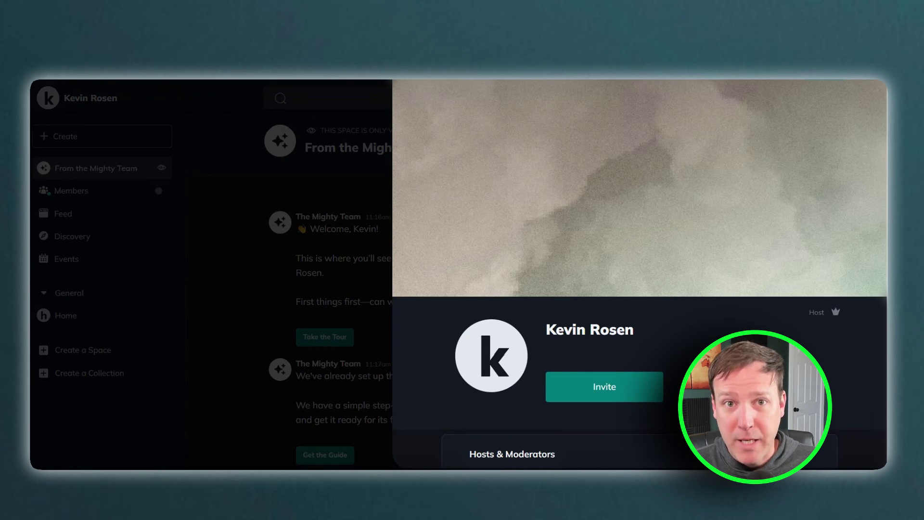
{"action": "left_click", "coordinate": [878, 87]}
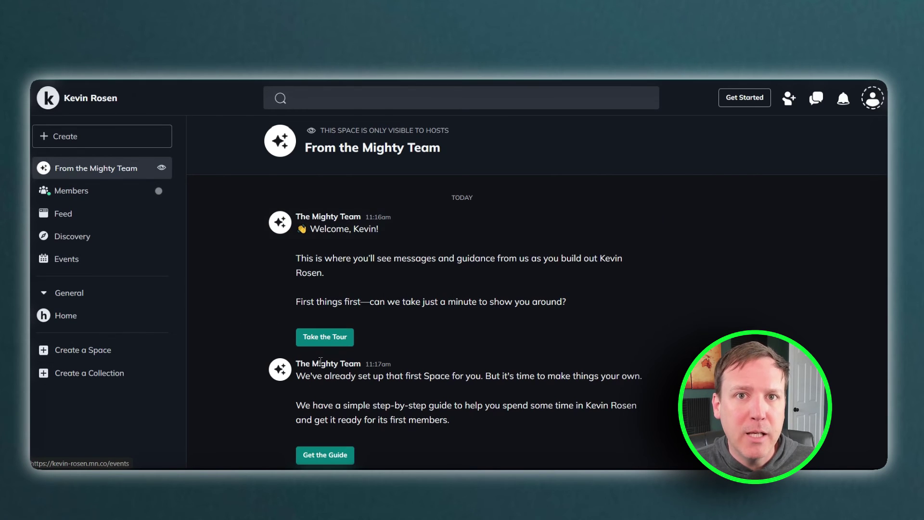
{"action": "left_click", "coordinate": [127, 295]}
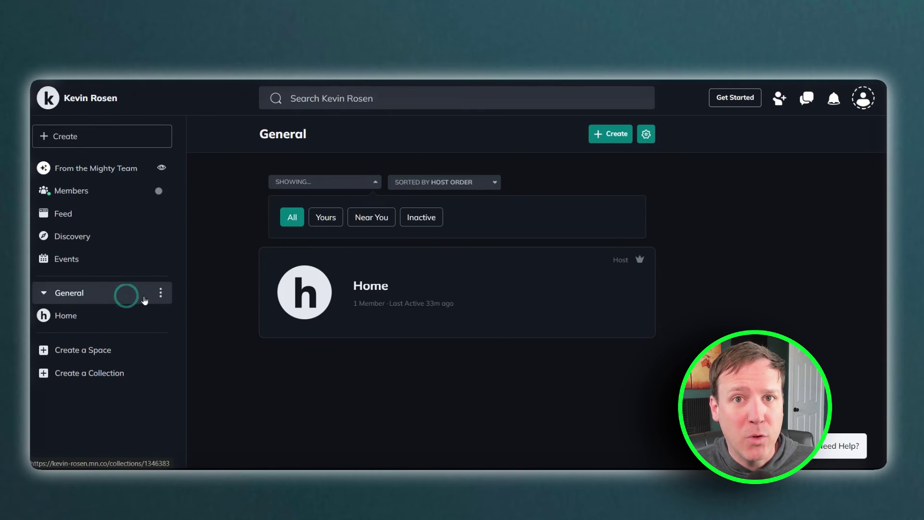
{"action": "left_click", "coordinate": [160, 294]}
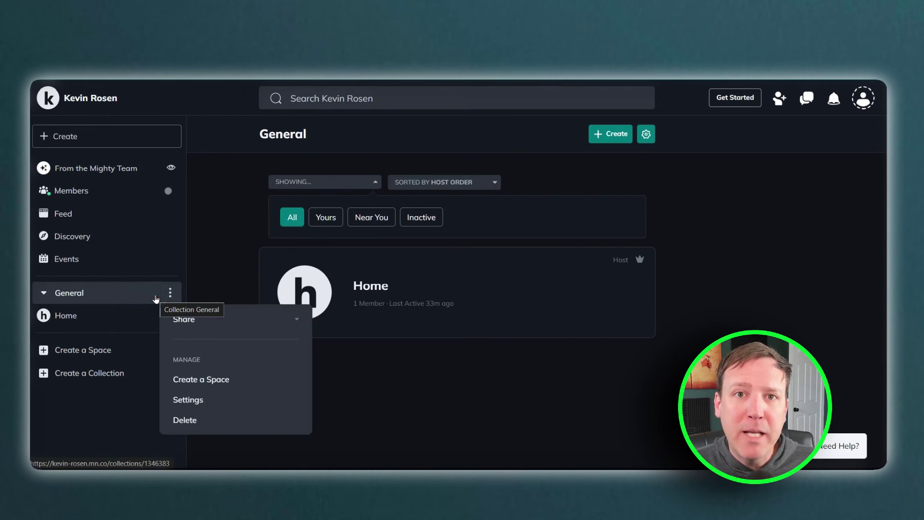
{"action": "left_click", "coordinate": [217, 259]}
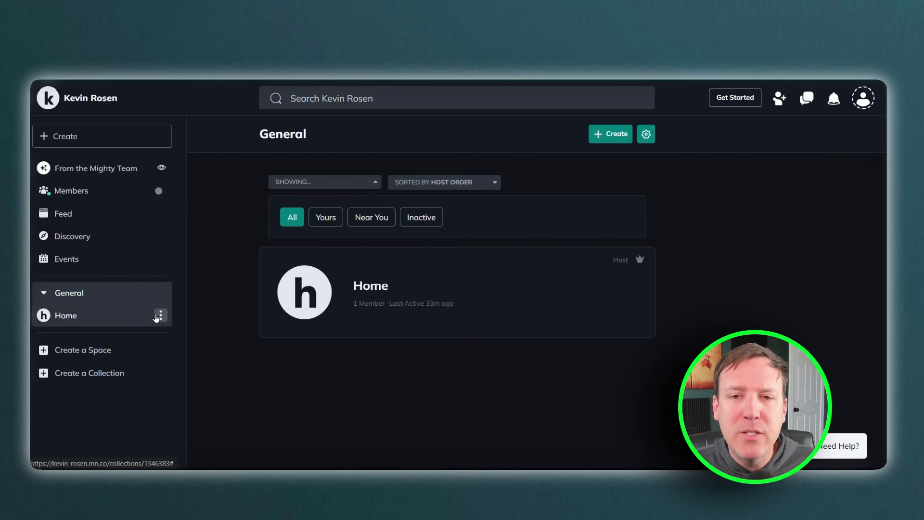
- Show the Home space's management options, then return to Circle's Home feed
{"action": "left_click", "coordinate": [159, 315]}
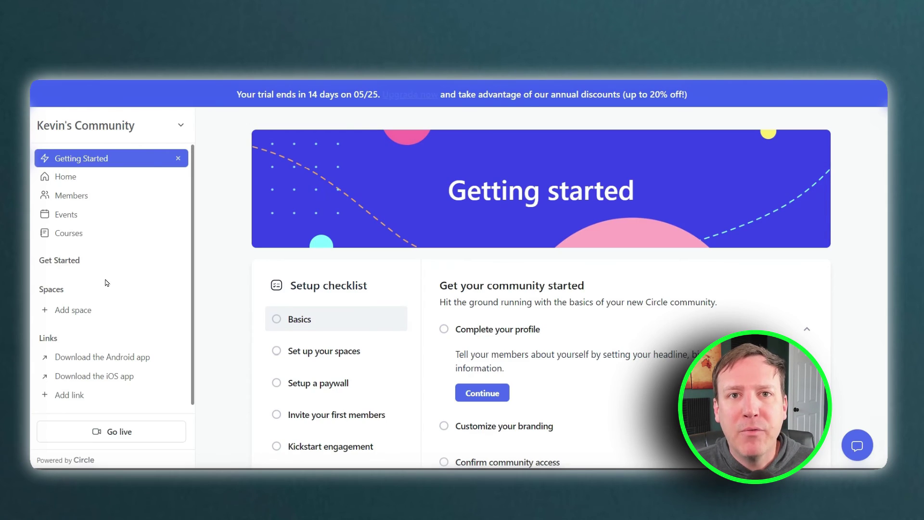
{"action": "left_click_drag", "start_coordinate": [193, 194], "coordinate": [191, 235]}
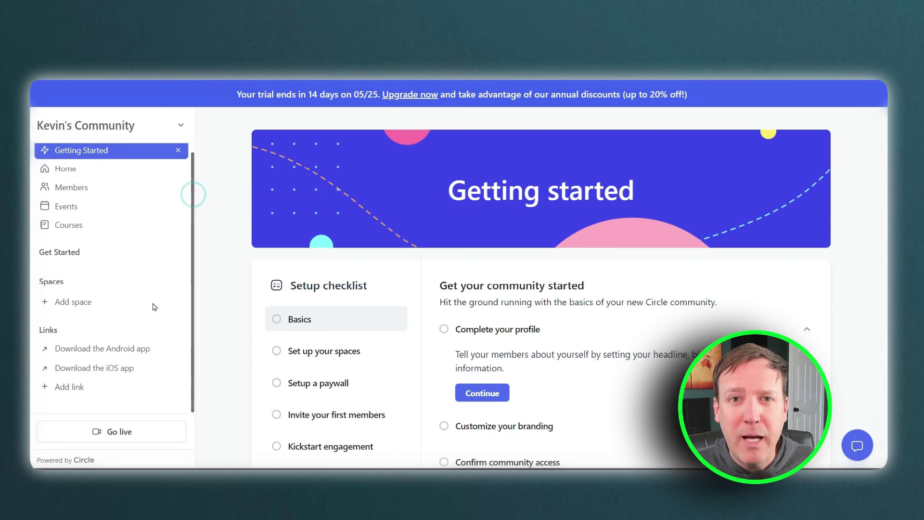
{"action": "left_click", "coordinate": [103, 173]}
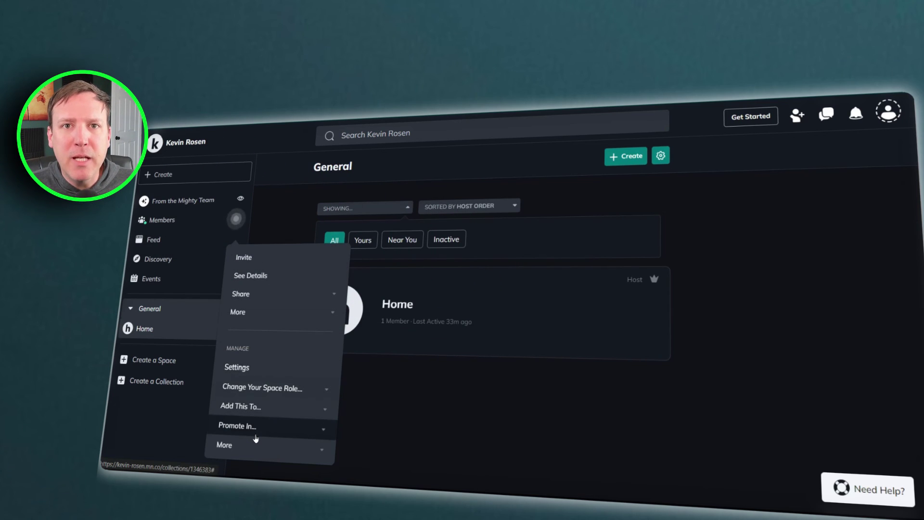
{"action": "left_click", "coordinate": [383, 430]}
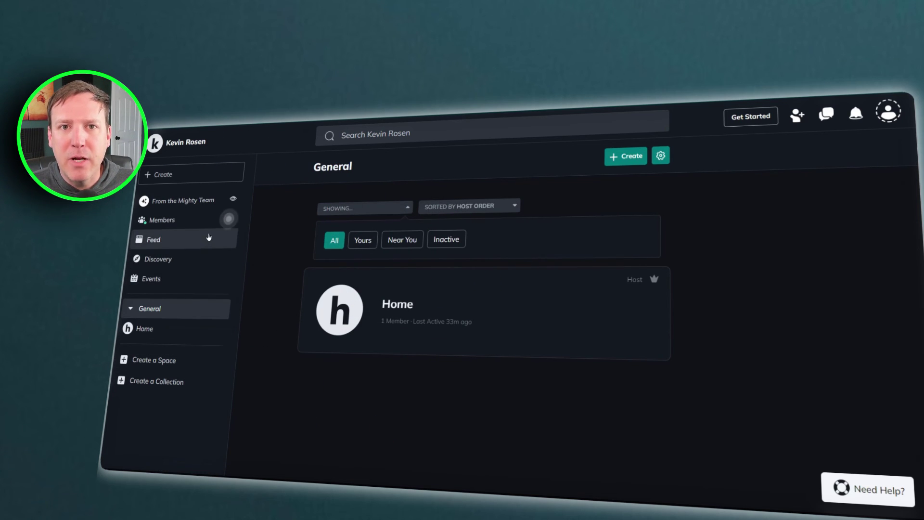
{"action": "left_click", "coordinate": [180, 175]}
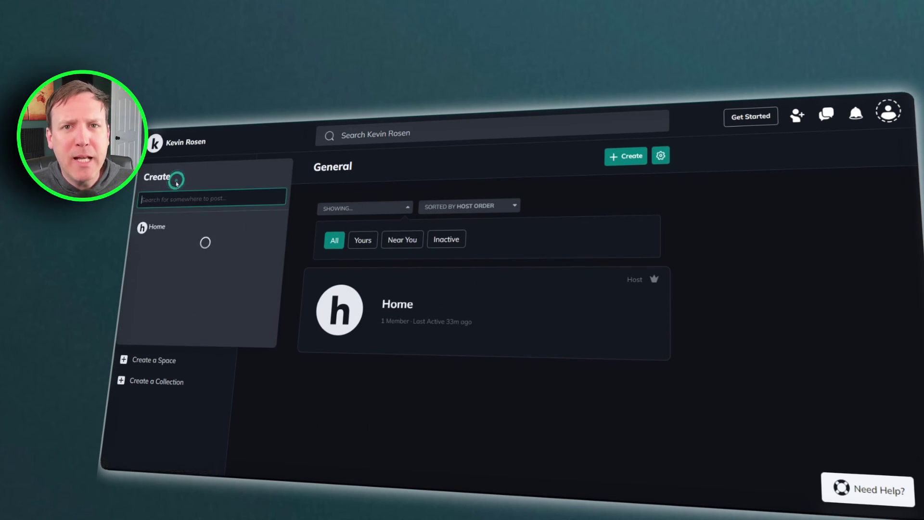
{"action": "left_click", "coordinate": [319, 195]}
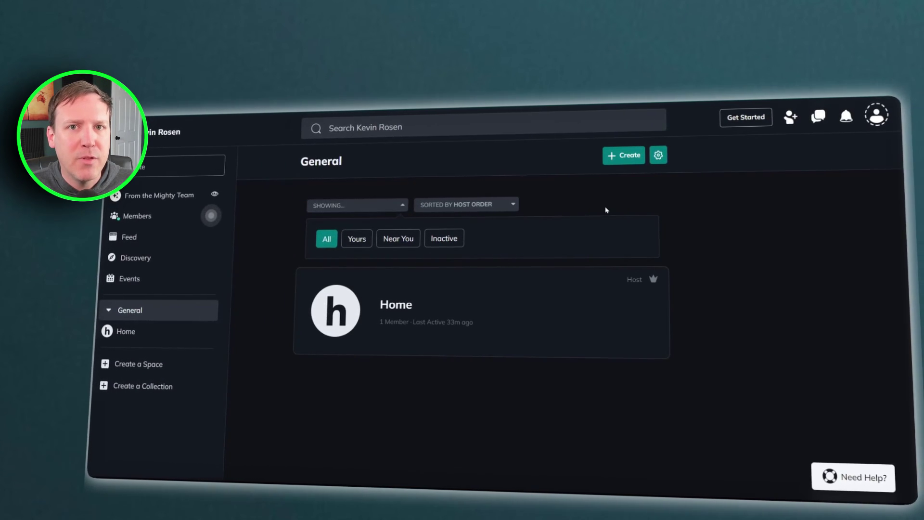
{"action": "left_click", "coordinate": [479, 449]}
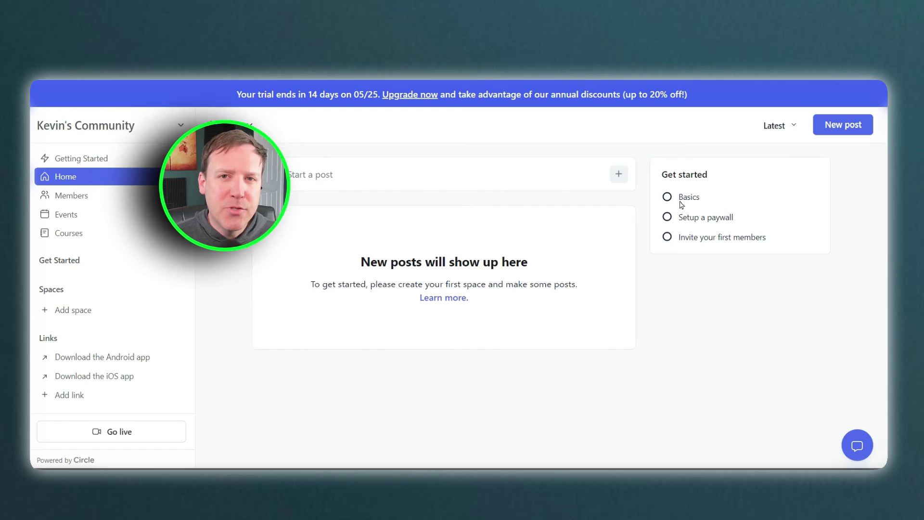
{"action": "left_click", "coordinate": [786, 123]}
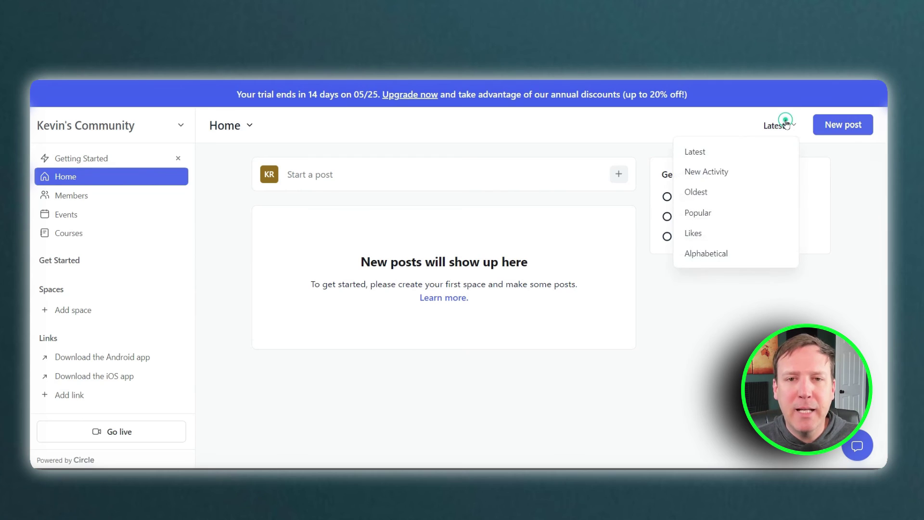
- Close the Latest sort options and look over the empty-feed message
{"action": "left_click", "coordinate": [741, 278]}
{"action": "scroll", "coordinate": [741, 278], "scroll_direction": "down", "scroll_amount": 1}
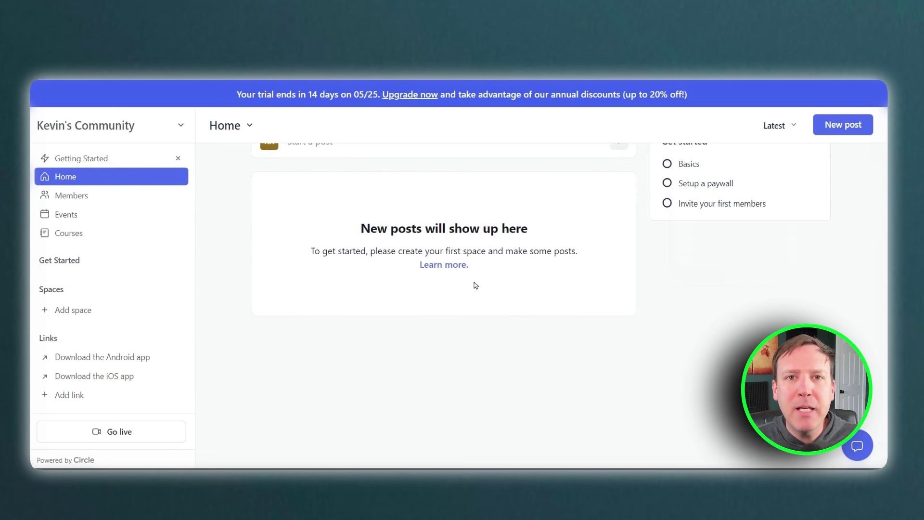
{"action": "left_click_drag", "start_coordinate": [467, 279], "coordinate": [358, 238]}
{"action": "left_click", "coordinate": [358, 259]}
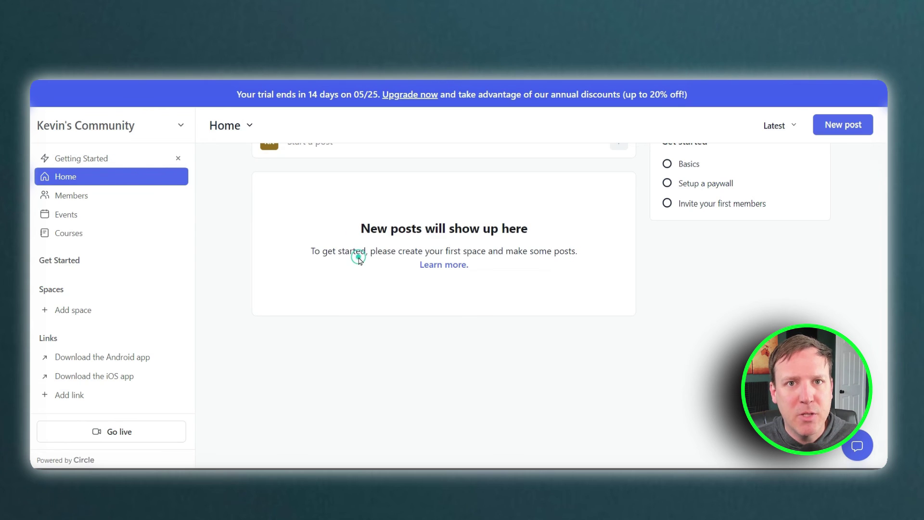
{"action": "scroll", "coordinate": [30, 252], "scroll_direction": "up", "scroll_amount": 1}
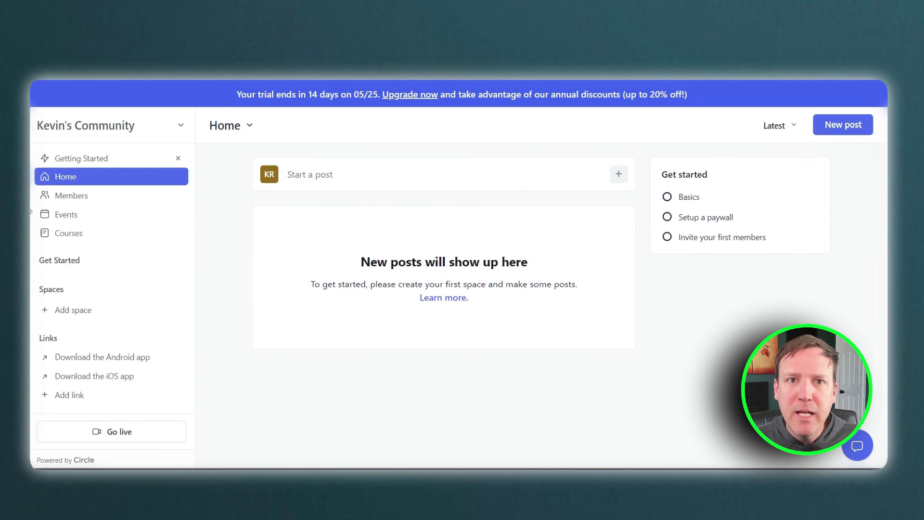
- Open and dismiss the new-post composer, then go to Circle's Members directory
{"action": "left_click", "coordinate": [618, 175]}
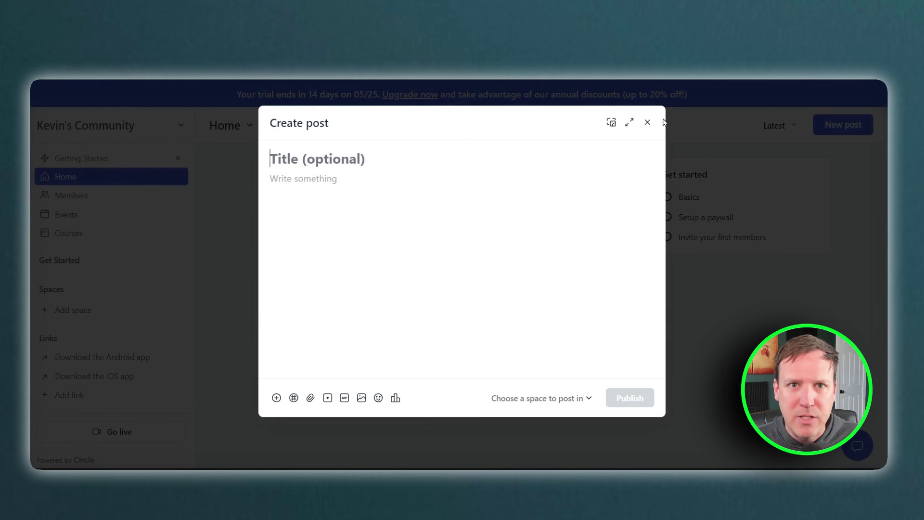
{"action": "left_click", "coordinate": [649, 123]}
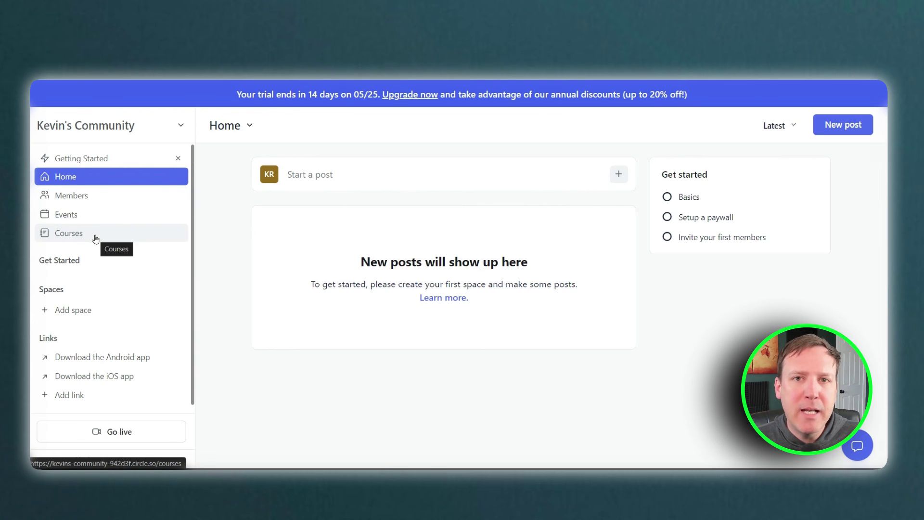
{"action": "left_click", "coordinate": [97, 201]}
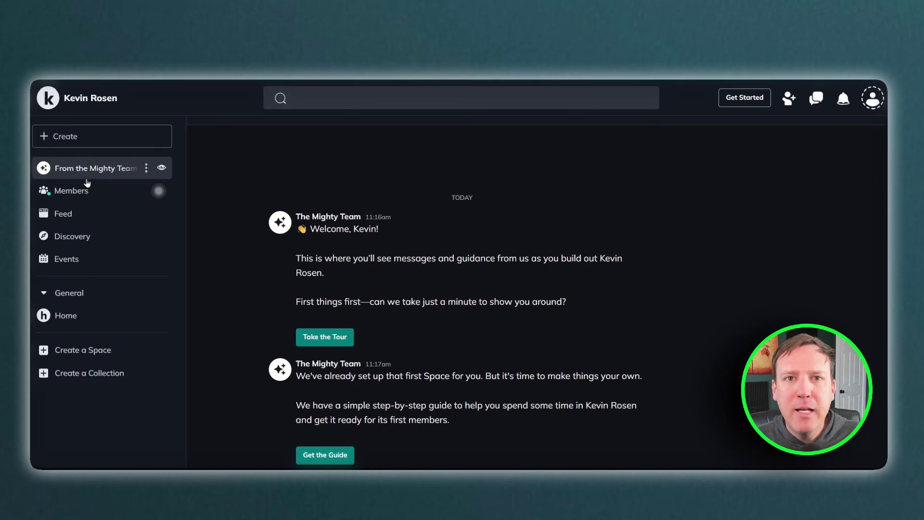
- Open Mighty Networks' Members page and scroll down to the shareable invite link
{"action": "left_click", "coordinate": [77, 190]}
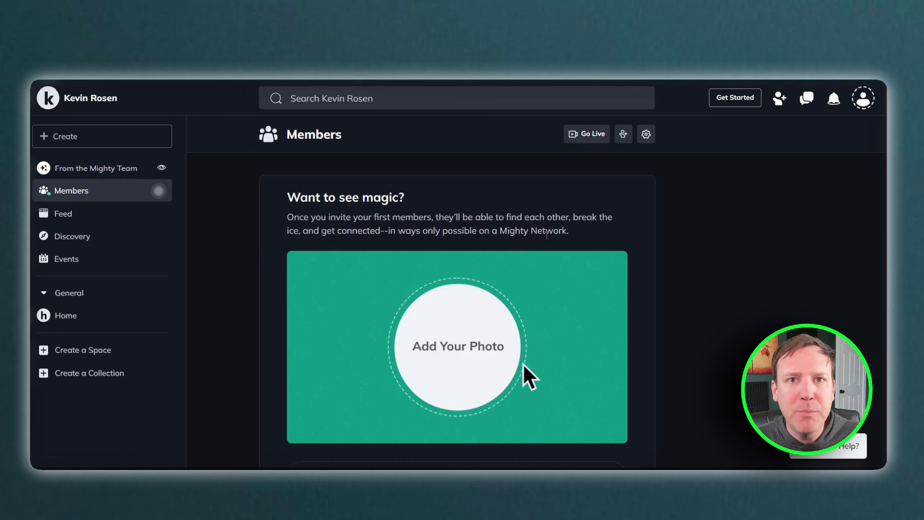
{"action": "scroll", "coordinate": [469, 384], "scroll_direction": "down", "scroll_amount": 1}
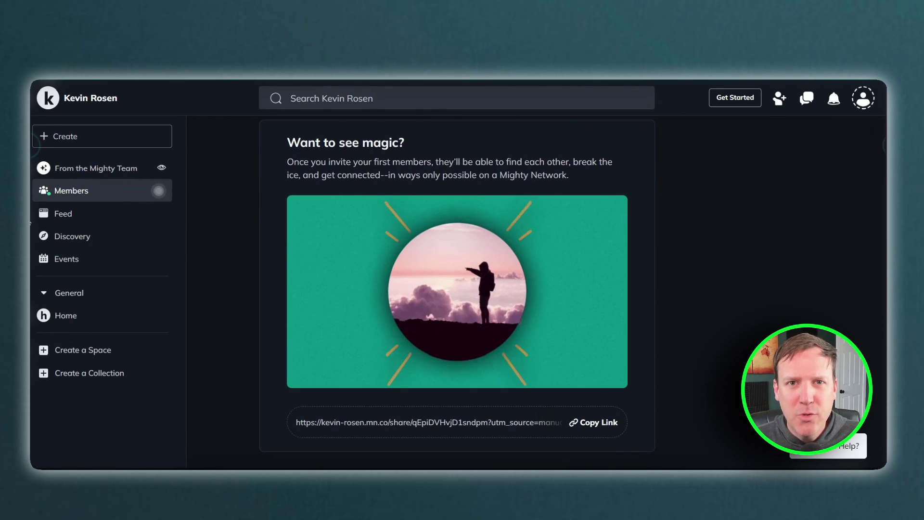